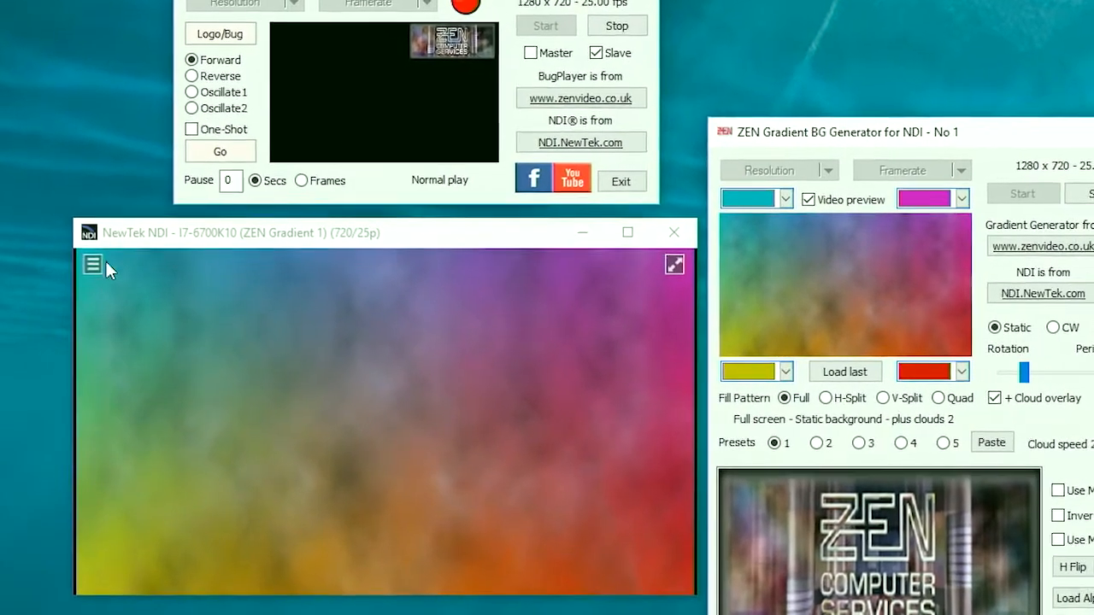
Step: Set the NDI monitor's overlay source to ZEN BugPlayer 1 on I7-6700K10
{"action": "left_click", "coordinate": [94, 266]}
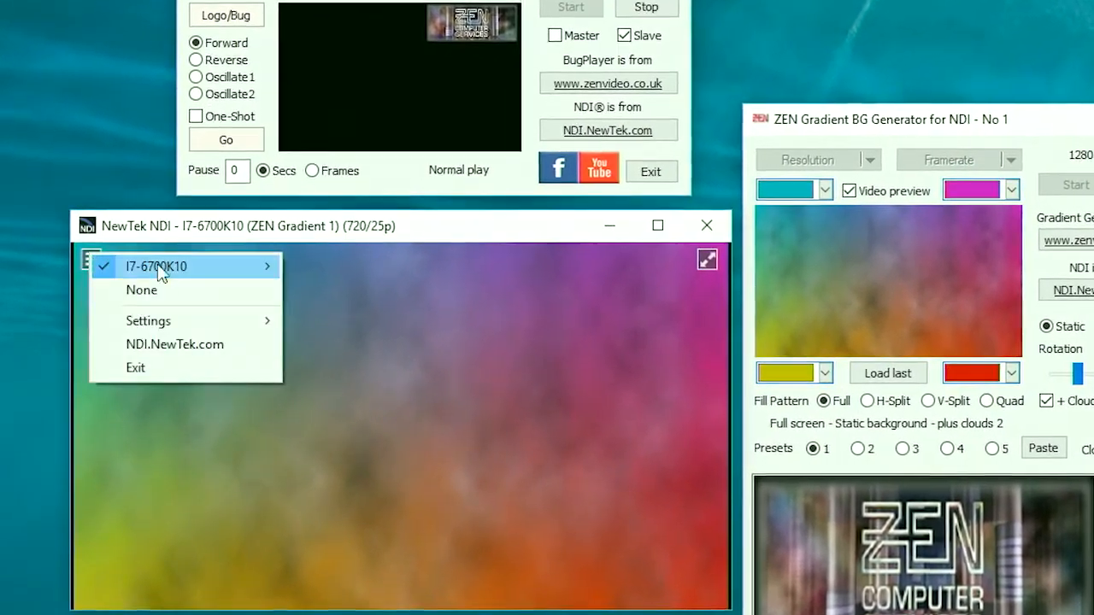
{"action": "mouse_move", "coordinate": [251, 318]}
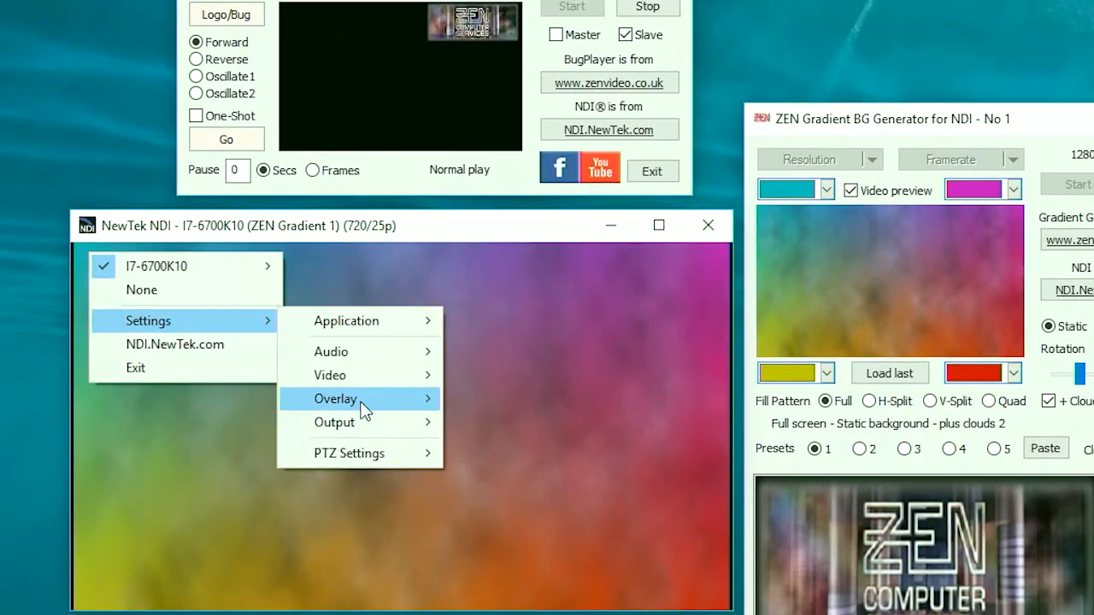
{"action": "mouse_move", "coordinate": [362, 398]}
{"action": "mouse_move", "coordinate": [492, 396]}
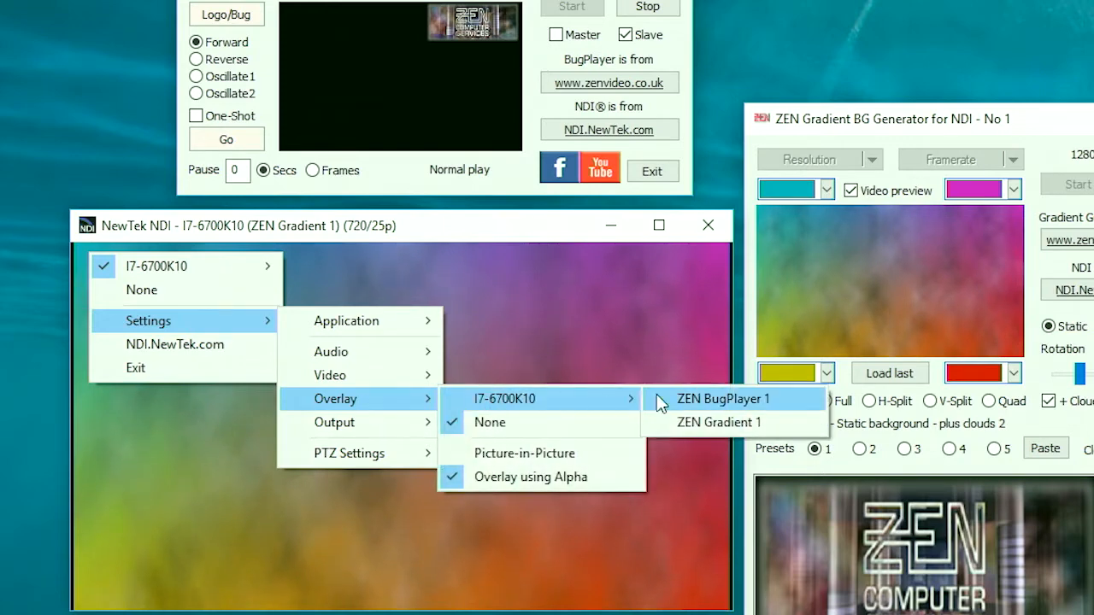
{"action": "left_click", "coordinate": [722, 398]}
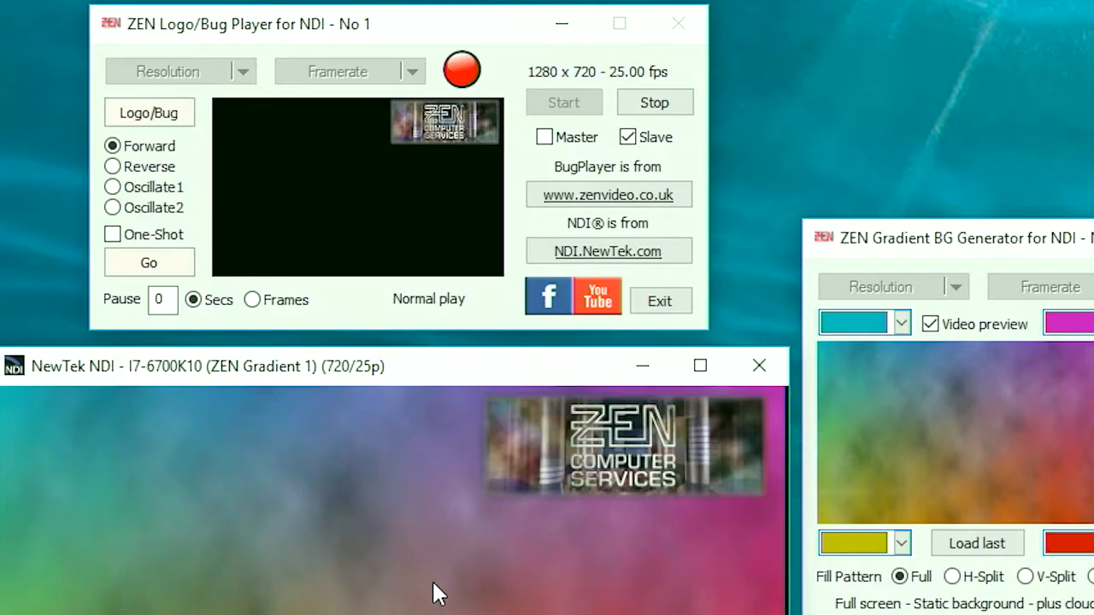
Step: Load PTZ1-000.png from the PTZ folder on G: as the Bug Player overlay, including the rest of its detected image sequence
{"action": "mouse_move", "coordinate": [400, 533]}
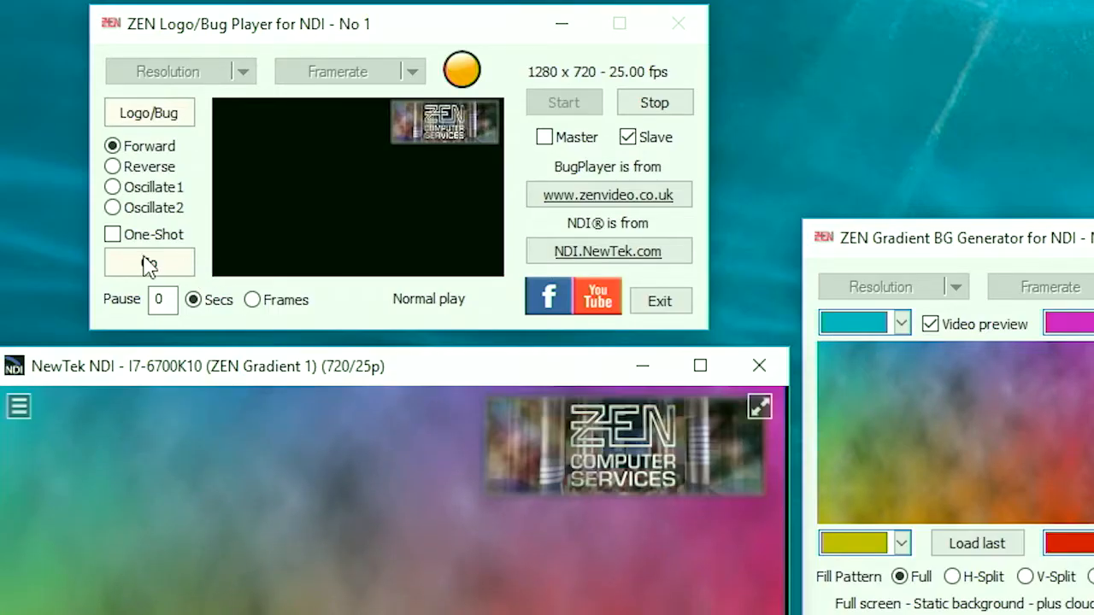
{"action": "left_click", "coordinate": [176, 112]}
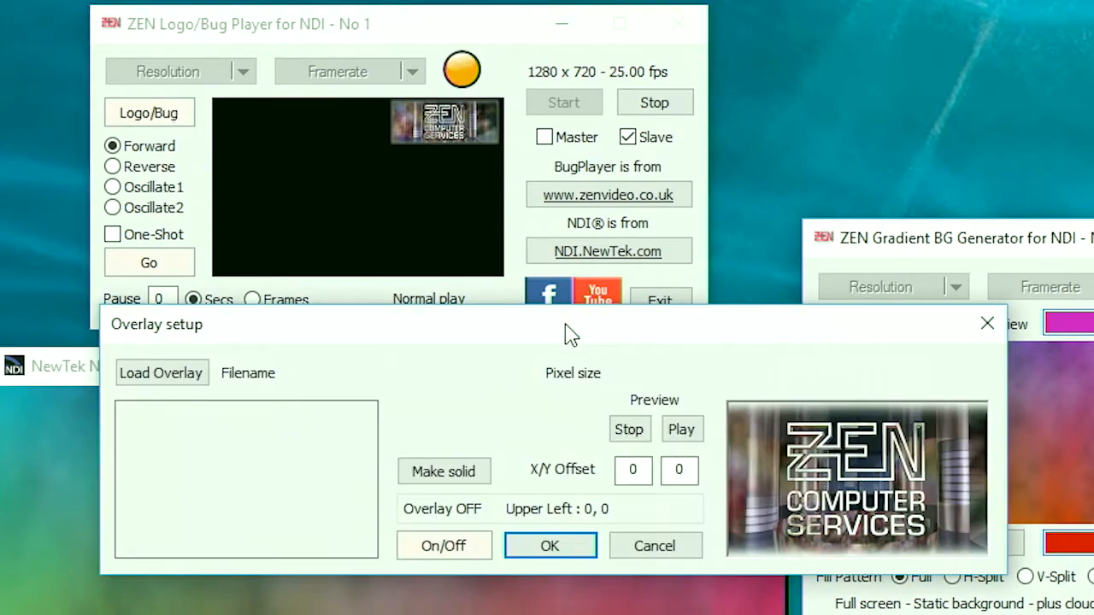
{"action": "left_click", "coordinate": [192, 376]}
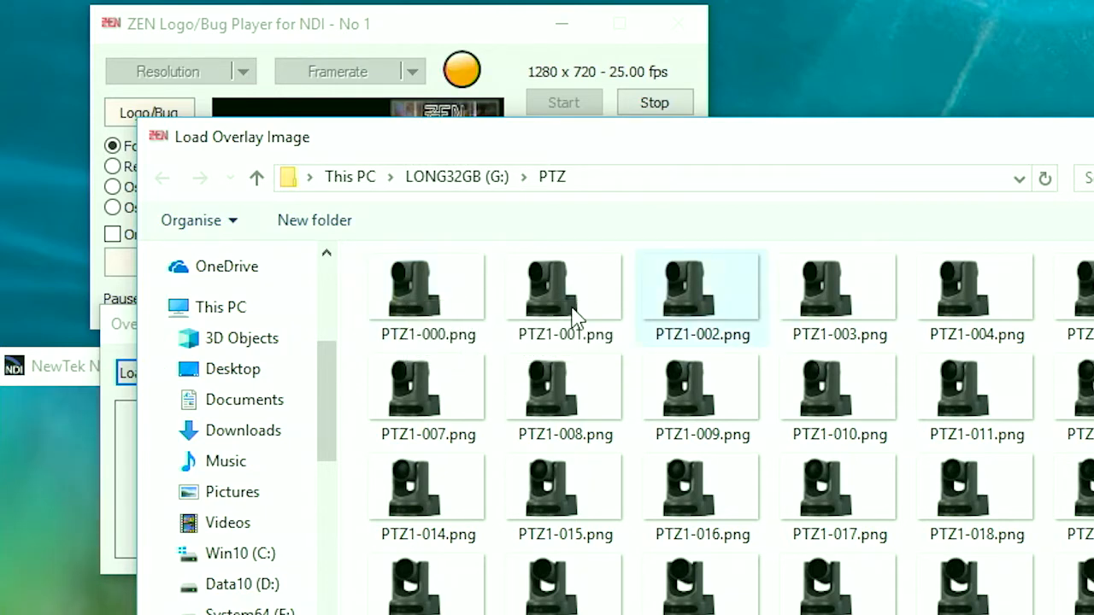
{"action": "left_click", "coordinate": [428, 300]}
{"action": "key", "text": "Return"}
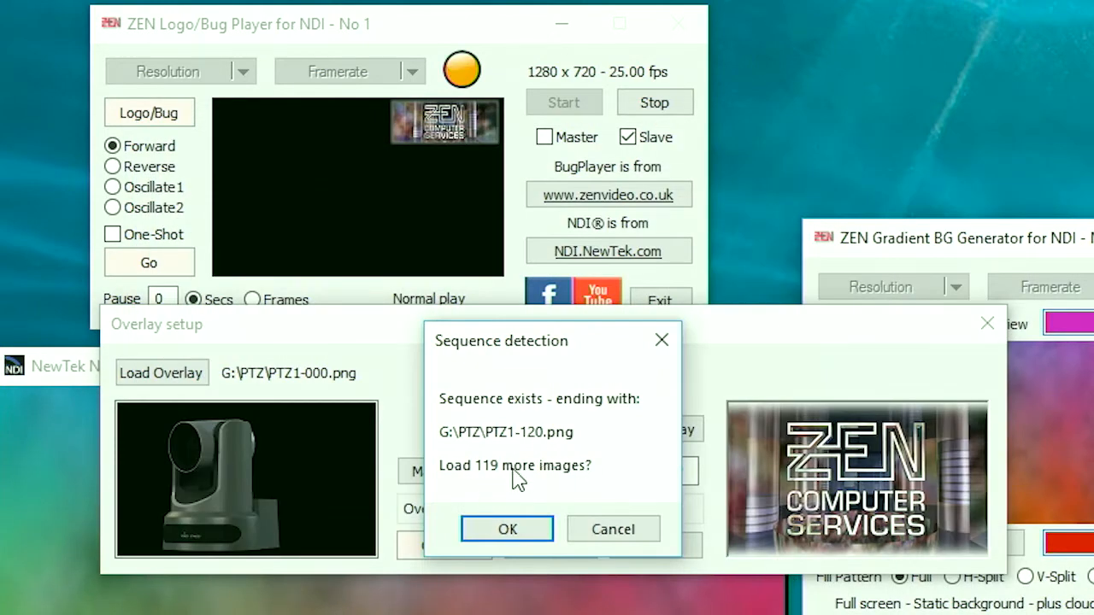
{"action": "left_click", "coordinate": [520, 528]}
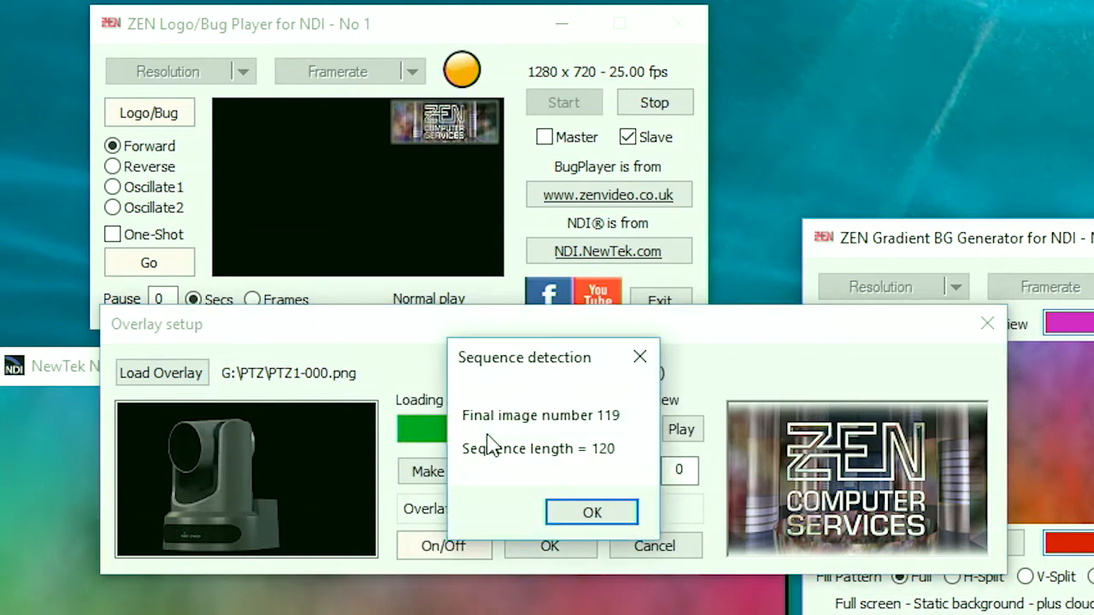
{"action": "left_click", "coordinate": [593, 514]}
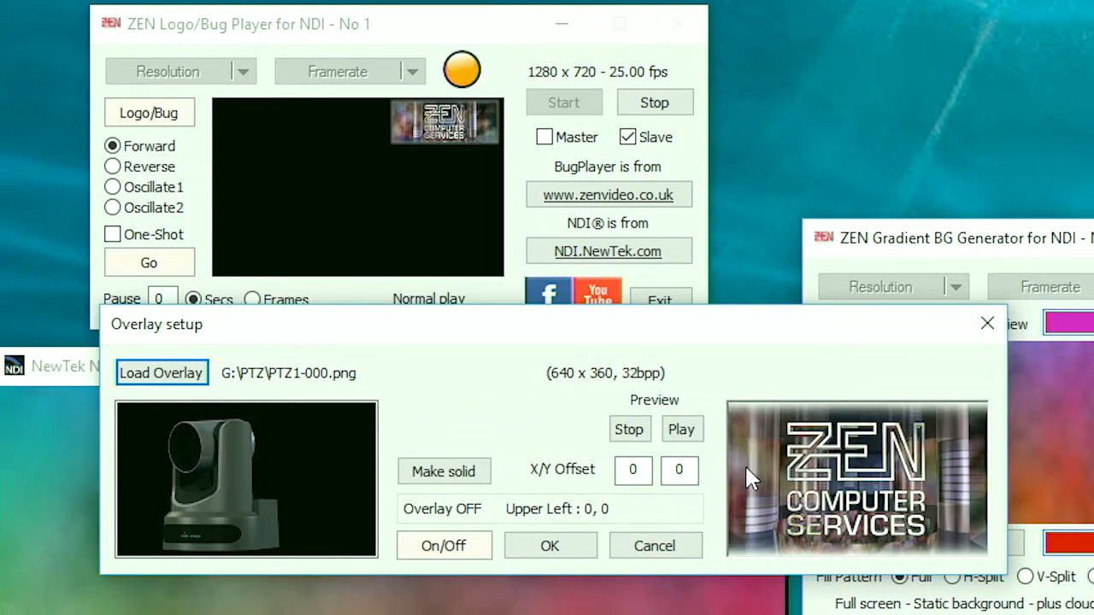
Step: Preview the loaded sequence with the setup window moved clear of the monitor, stop it, and apply the setup with the overlay switched on
{"action": "left_click", "coordinate": [688, 429]}
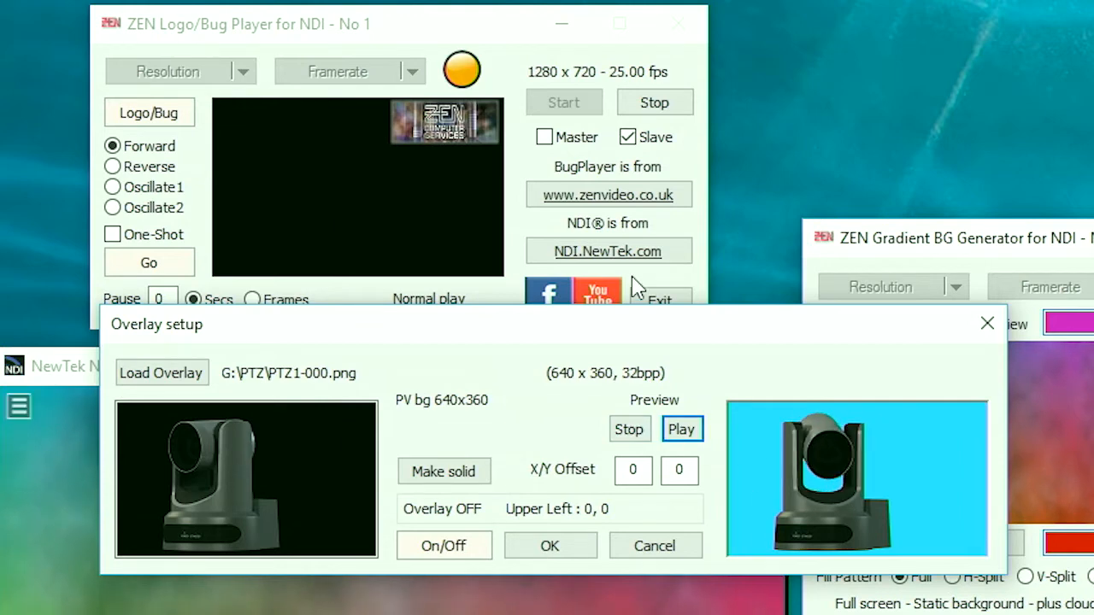
{"action": "left_click_drag", "start_coordinate": [509, 326], "coordinate": [579, 32]}
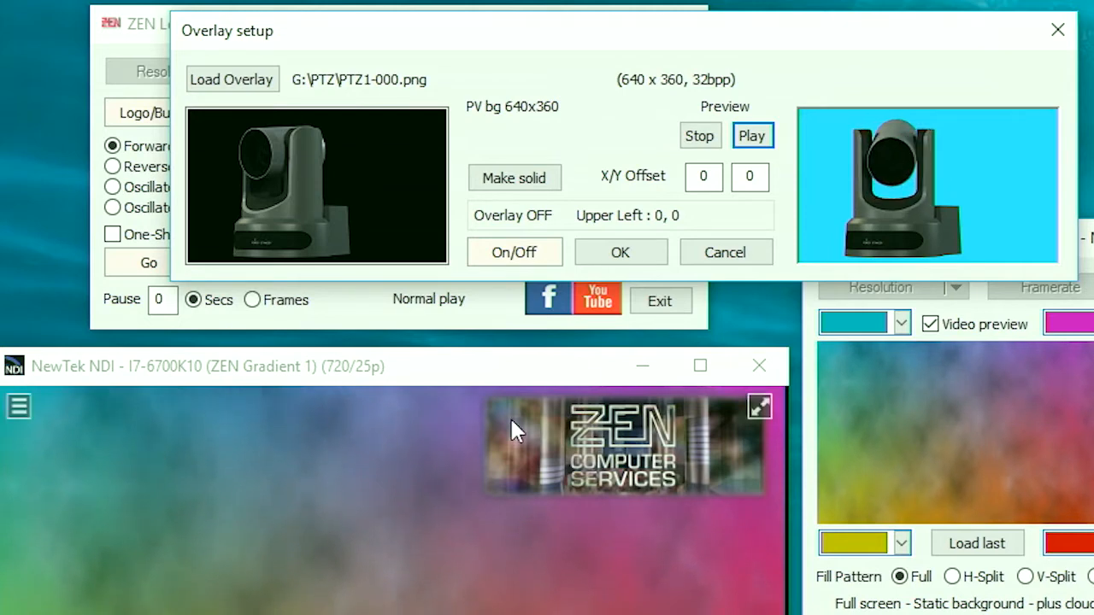
{"action": "left_click", "coordinate": [705, 142]}
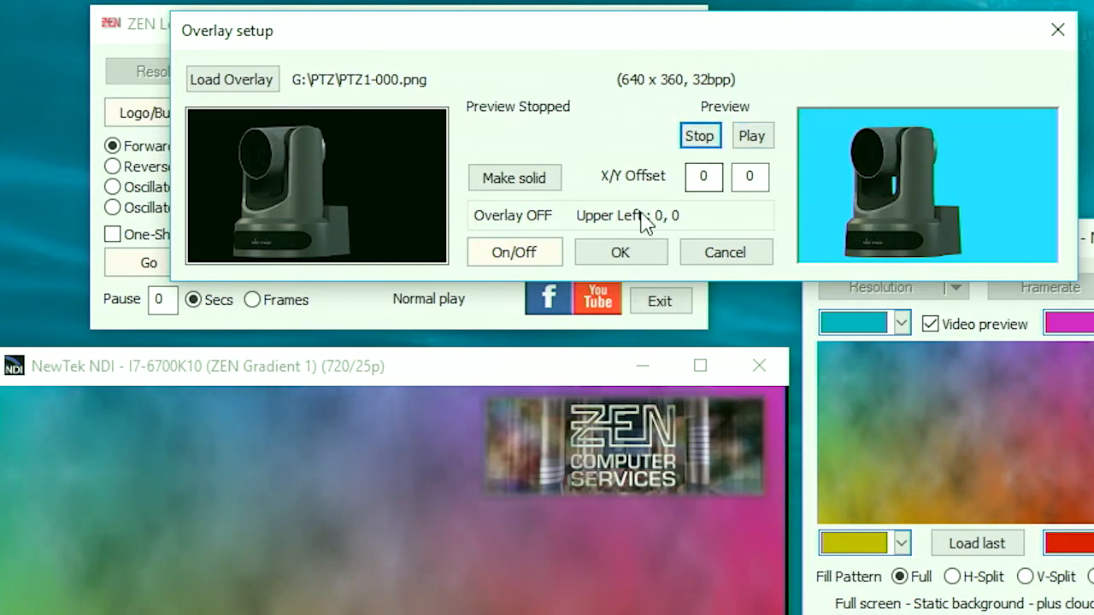
{"action": "left_click", "coordinate": [516, 251]}
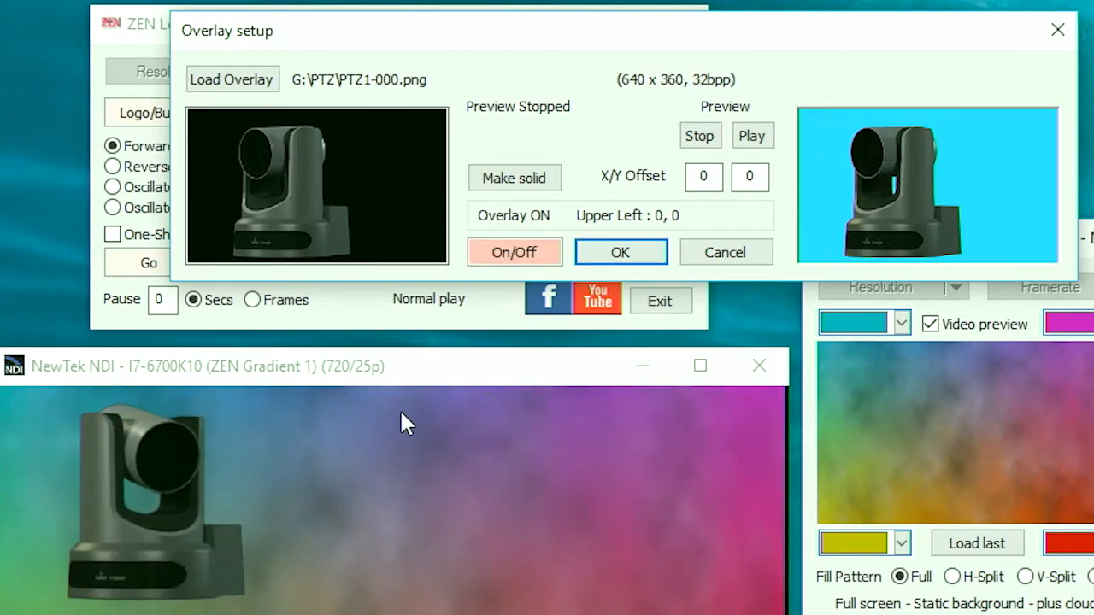
{"action": "left_click", "coordinate": [620, 252]}
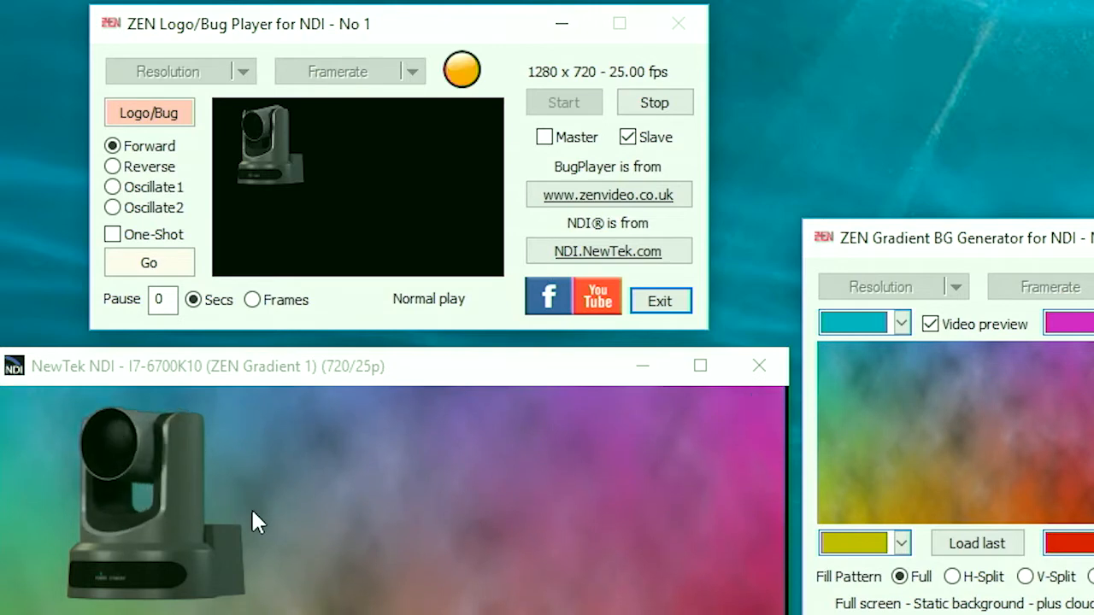
Step: Set the camera animation's playback to Reverse, and change it to Oscillate1
{"action": "left_click", "coordinate": [113, 167]}
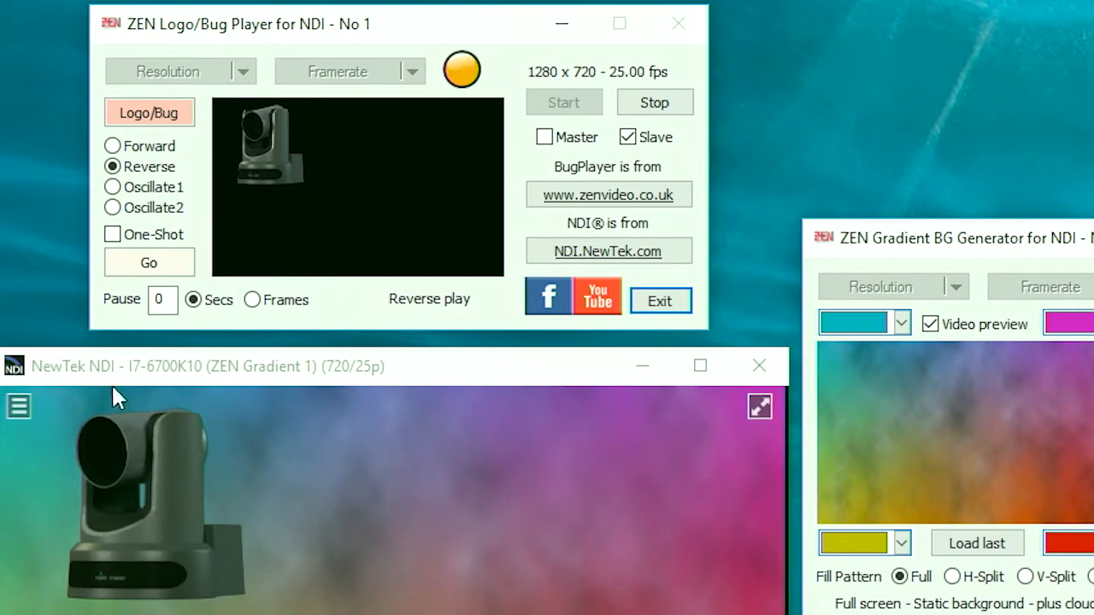
{"action": "left_click", "coordinate": [114, 189]}
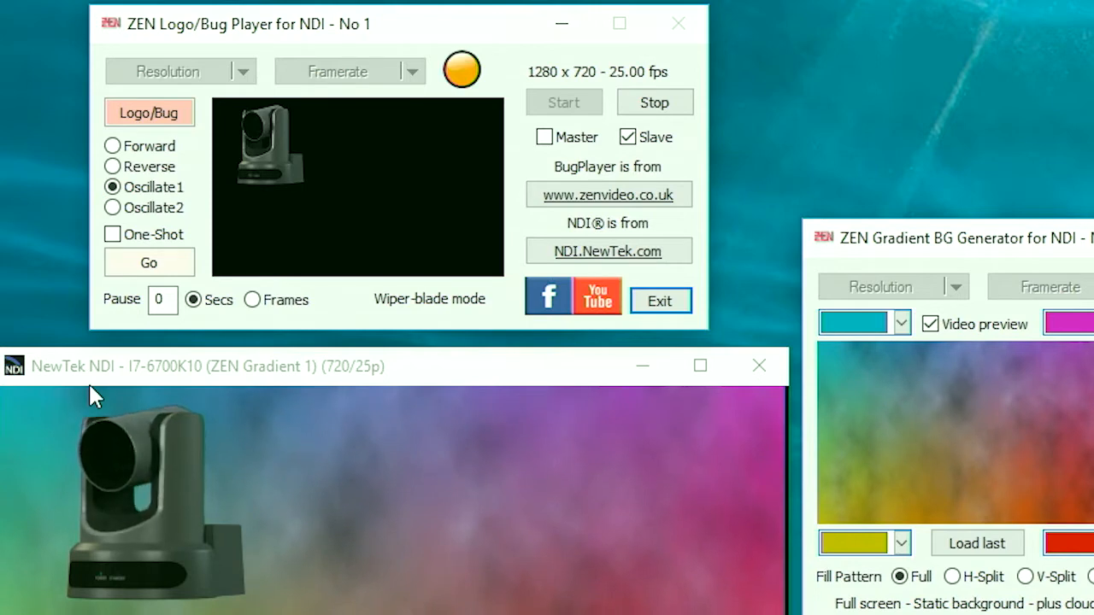
{"action": "mouse_move", "coordinate": [181, 457]}
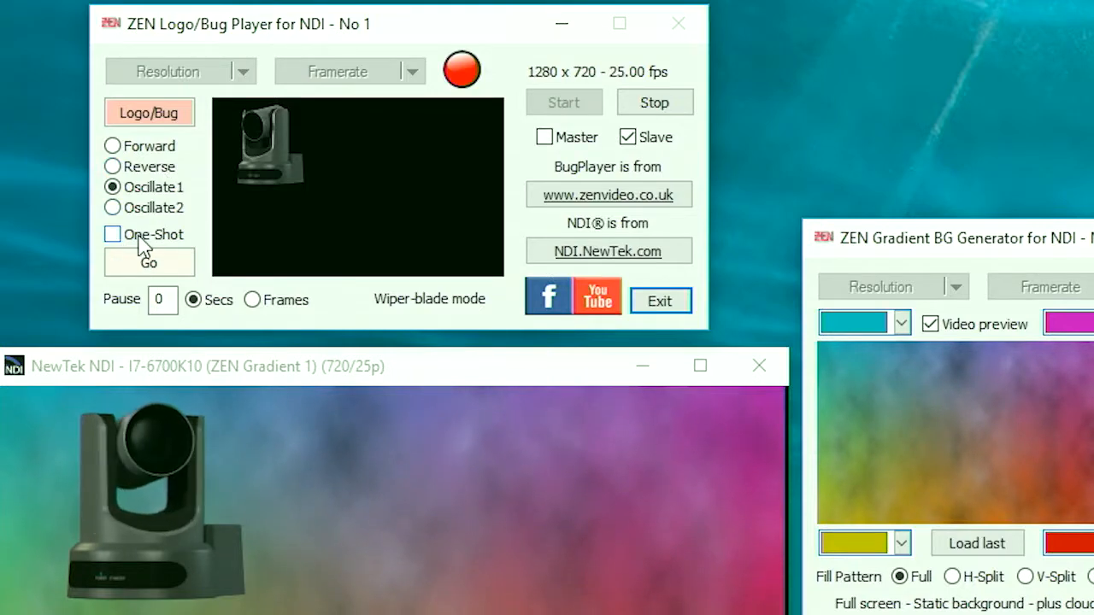
Step: Enable One-Shot for the Oscillate1 playback and trigger the animation twice
{"action": "left_click", "coordinate": [112, 236]}
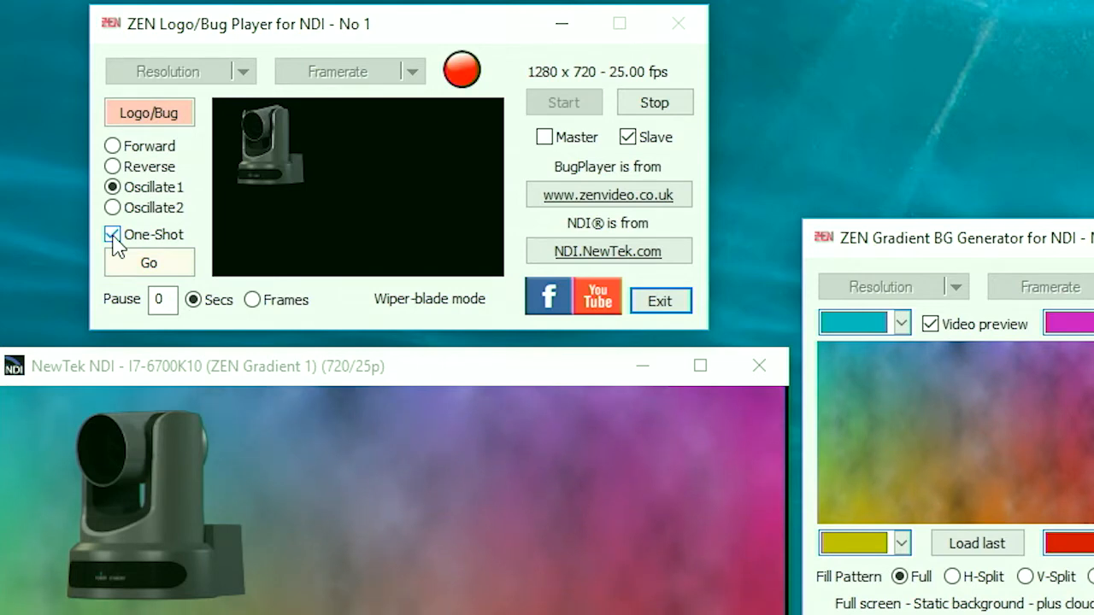
{"action": "left_click", "coordinate": [158, 265]}
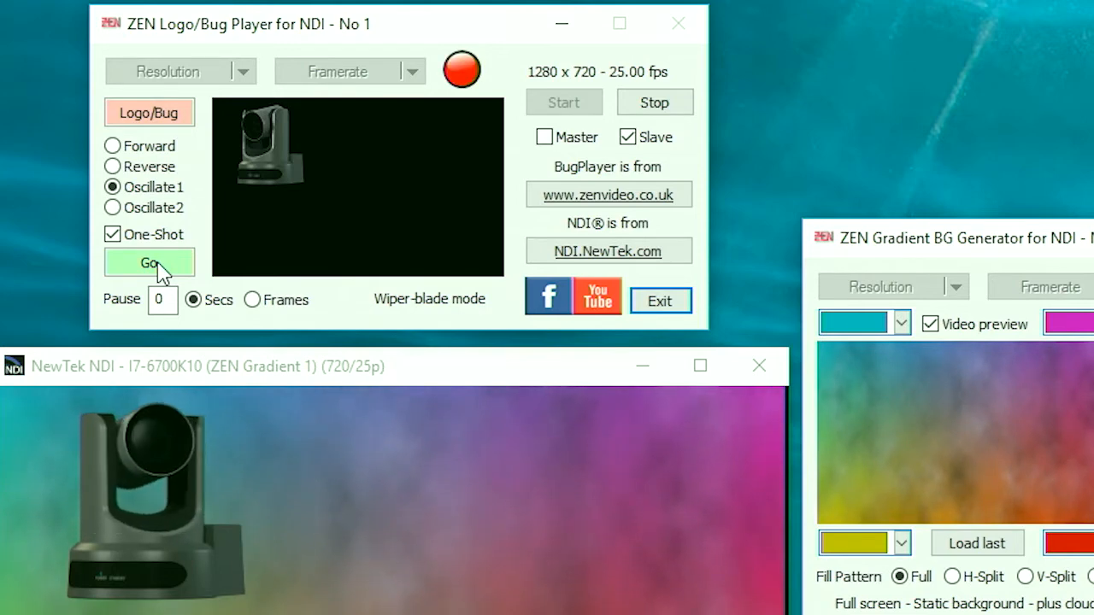
{"action": "left_click", "coordinate": [159, 268]}
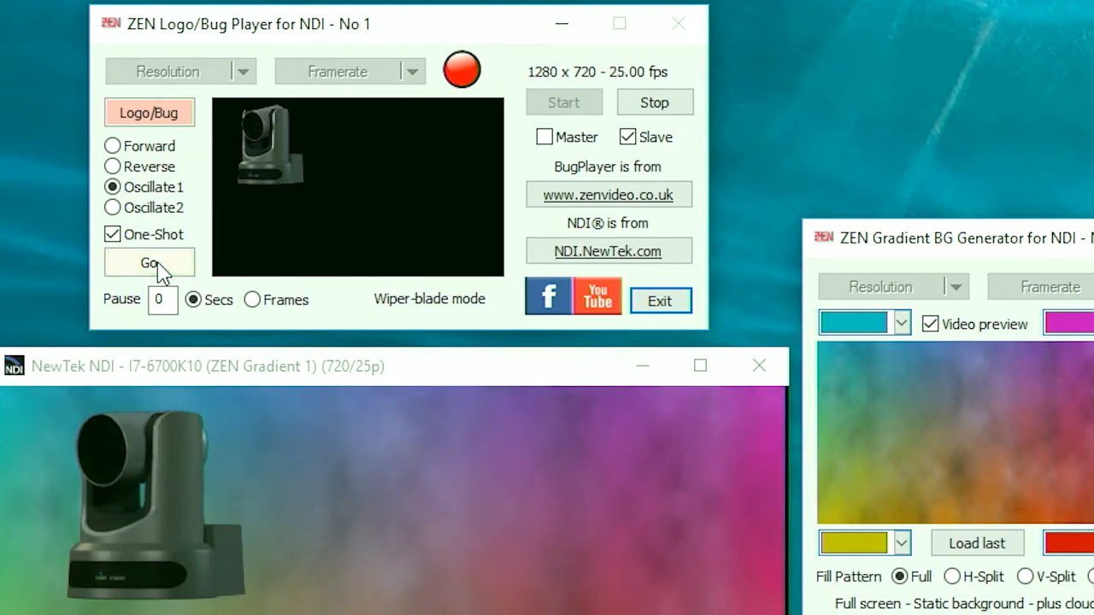
Step: Change the one-shot playback mode to Oscillate2 and trigger the animation twice
{"action": "left_click", "coordinate": [112, 208]}
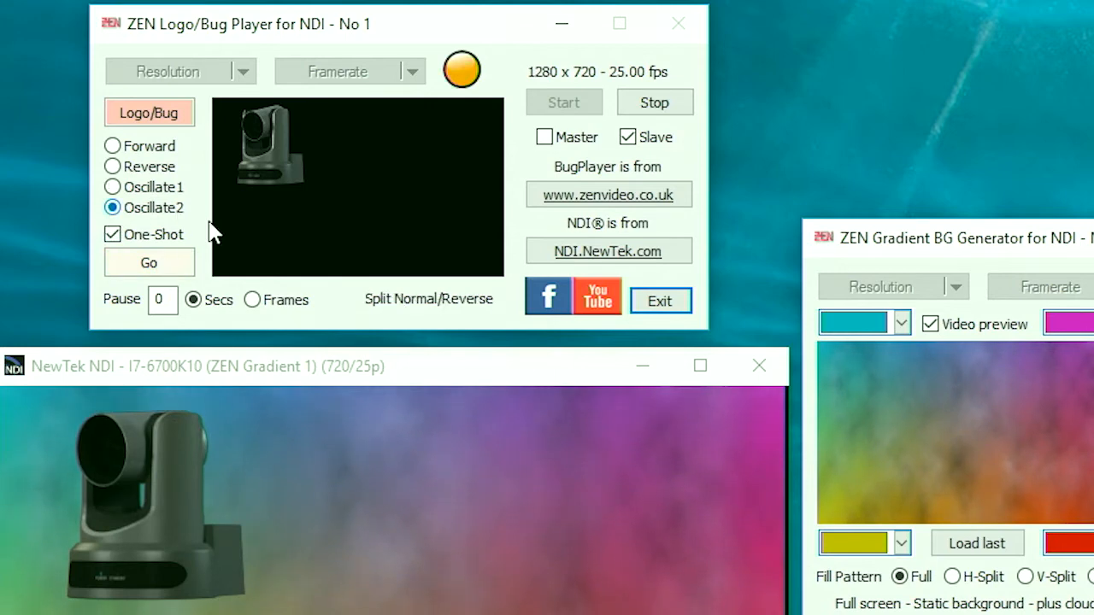
{"action": "left_click", "coordinate": [145, 266]}
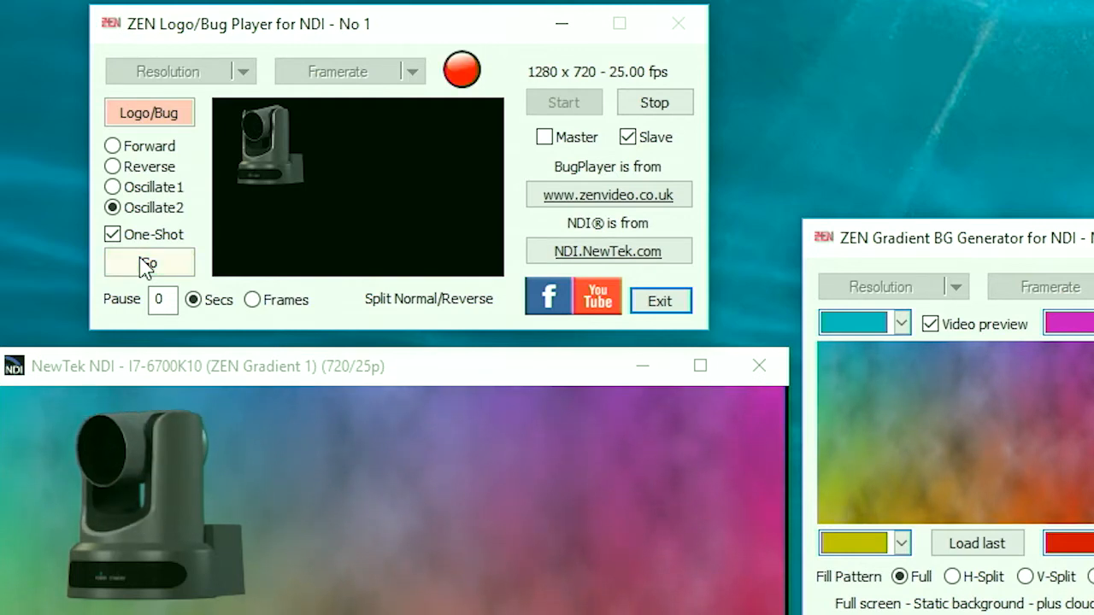
{"action": "left_click", "coordinate": [143, 264]}
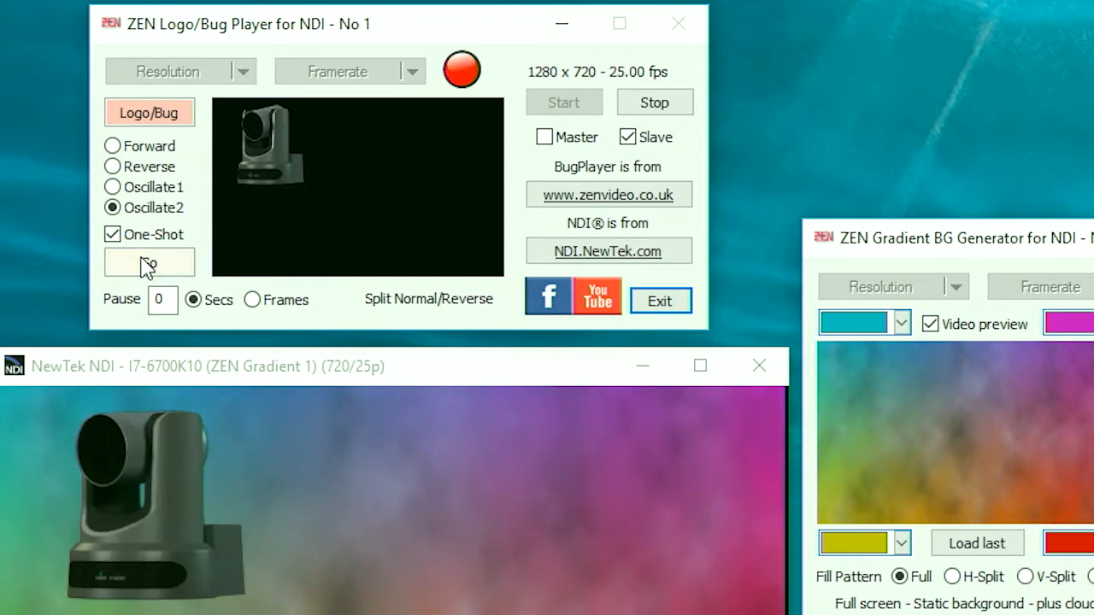
Step: Set Forward playback with a 3-second pause, trigger it, and turn off One-Shot so that the animation repeats
{"action": "left_click", "coordinate": [113, 147]}
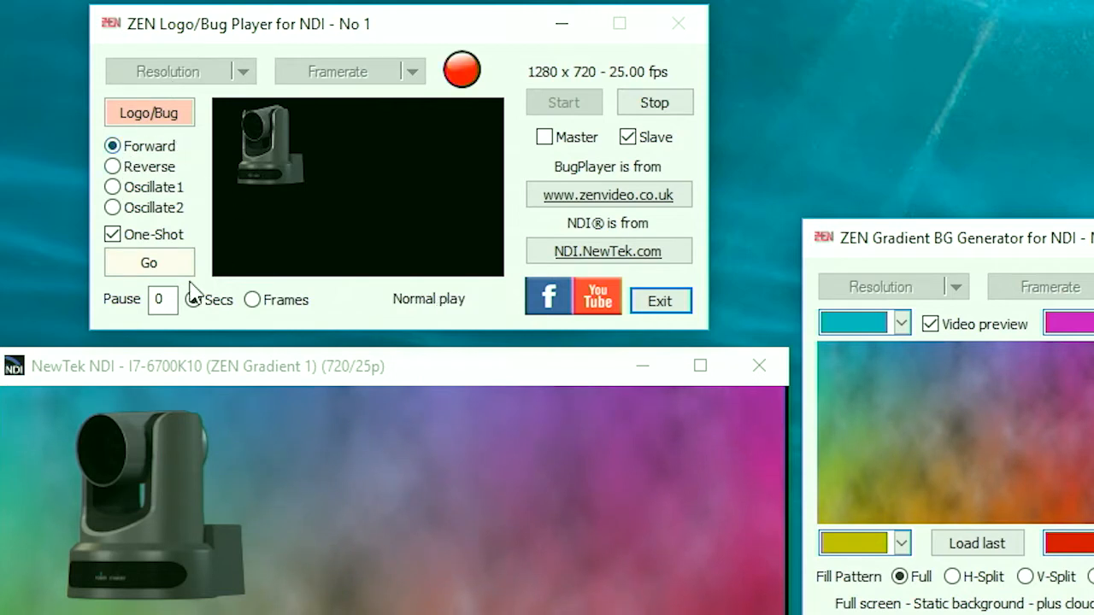
{"action": "left_click", "coordinate": [159, 265]}
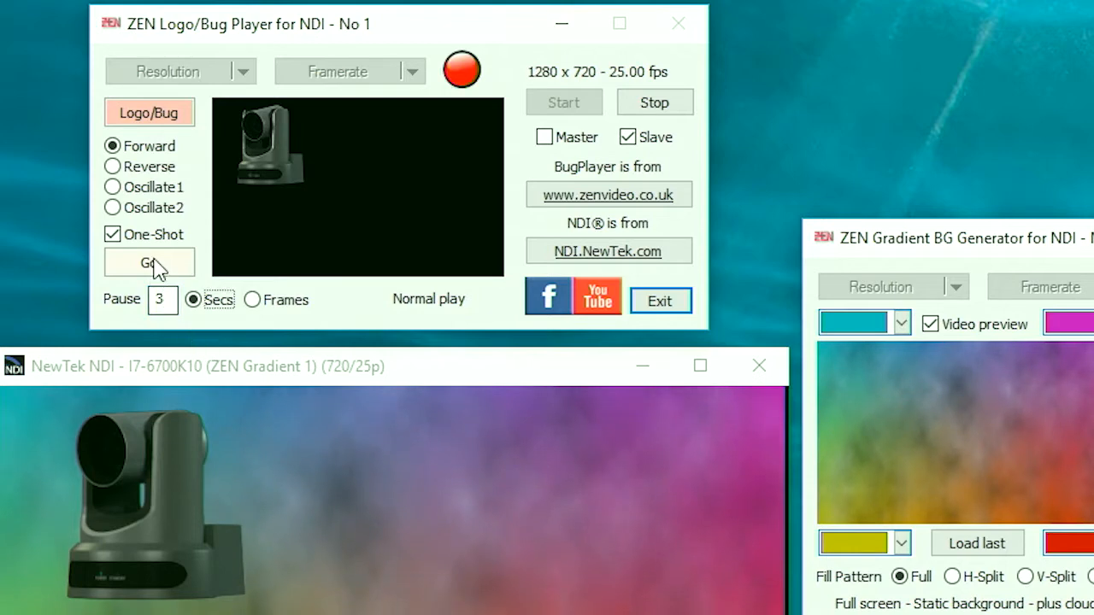
{"action": "left_click", "coordinate": [116, 236]}
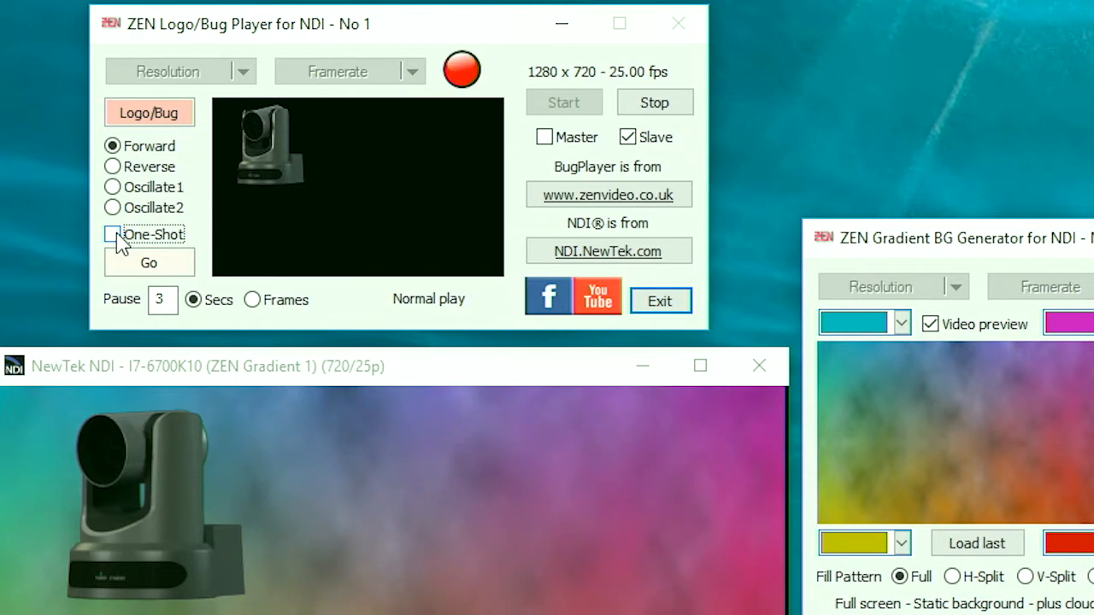
Step: Switch the repeating playback from Forward through Oscillate1 to Oscillate2, and reopen and accept the overlay setup
{"action": "left_click", "coordinate": [113, 188]}
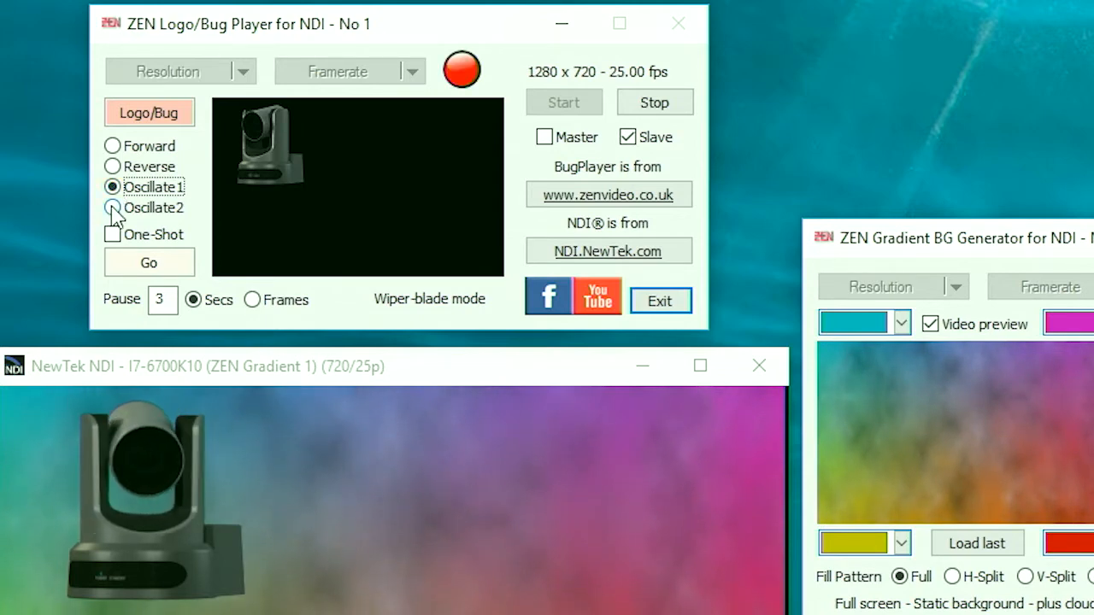
{"action": "left_click", "coordinate": [112, 209]}
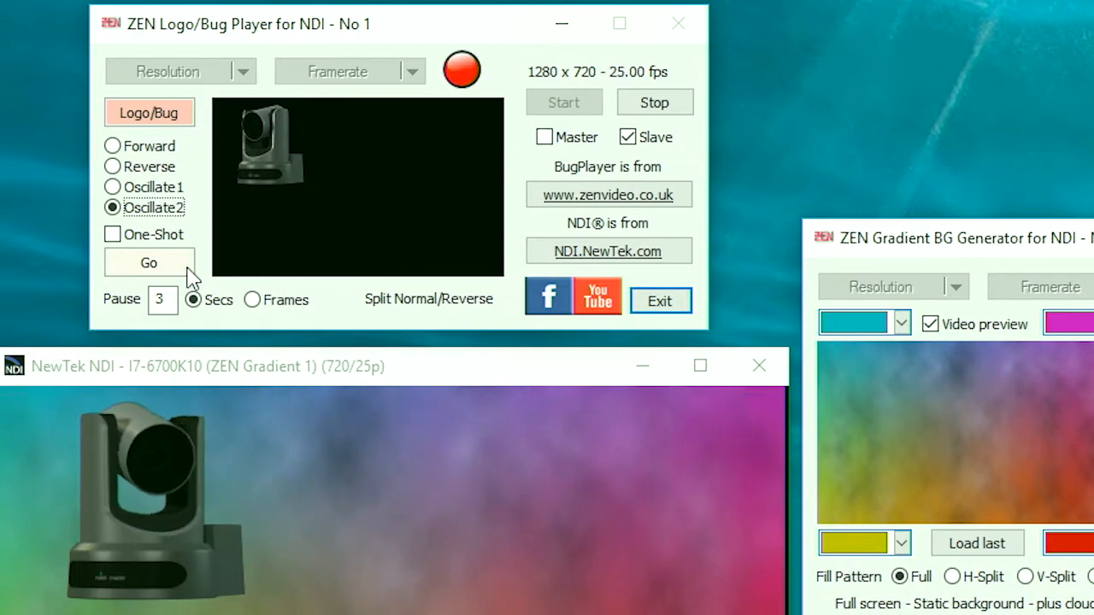
{"action": "left_click", "coordinate": [160, 109]}
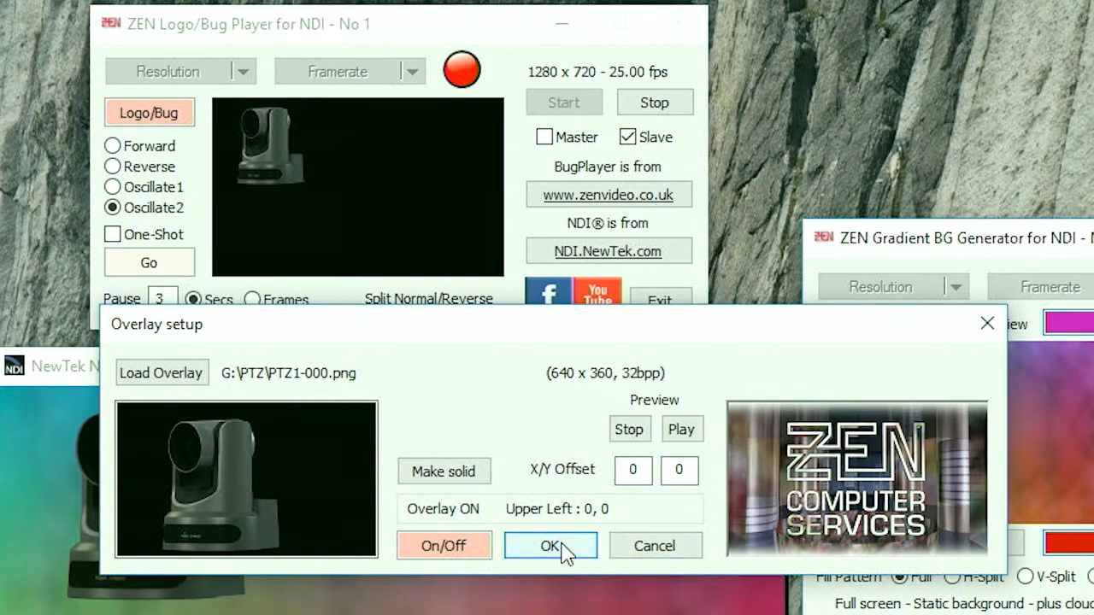
{"action": "left_click", "coordinate": [551, 546]}
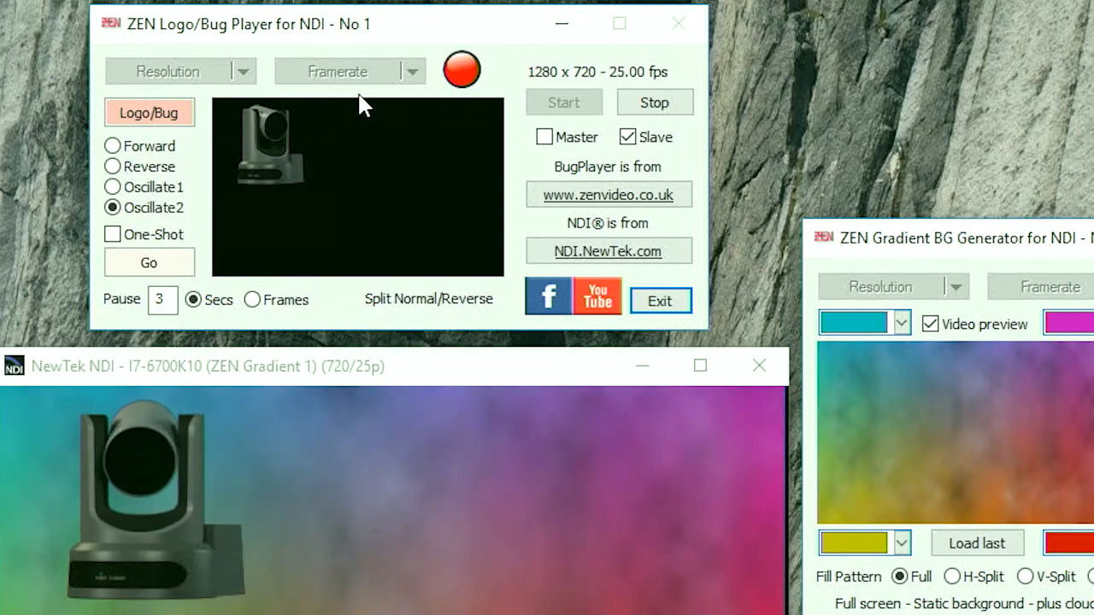
Step: Stop the Bug Player's NDI output, set its resolution to 1920 x 1080, and restart it
{"action": "left_click", "coordinate": [665, 107]}
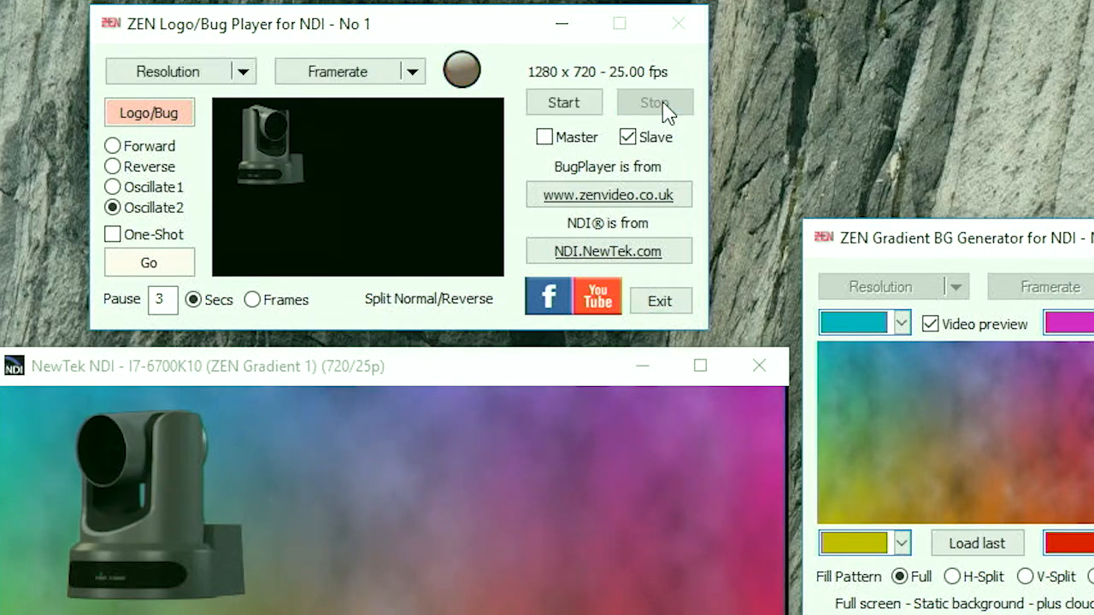
{"action": "left_click", "coordinate": [242, 73]}
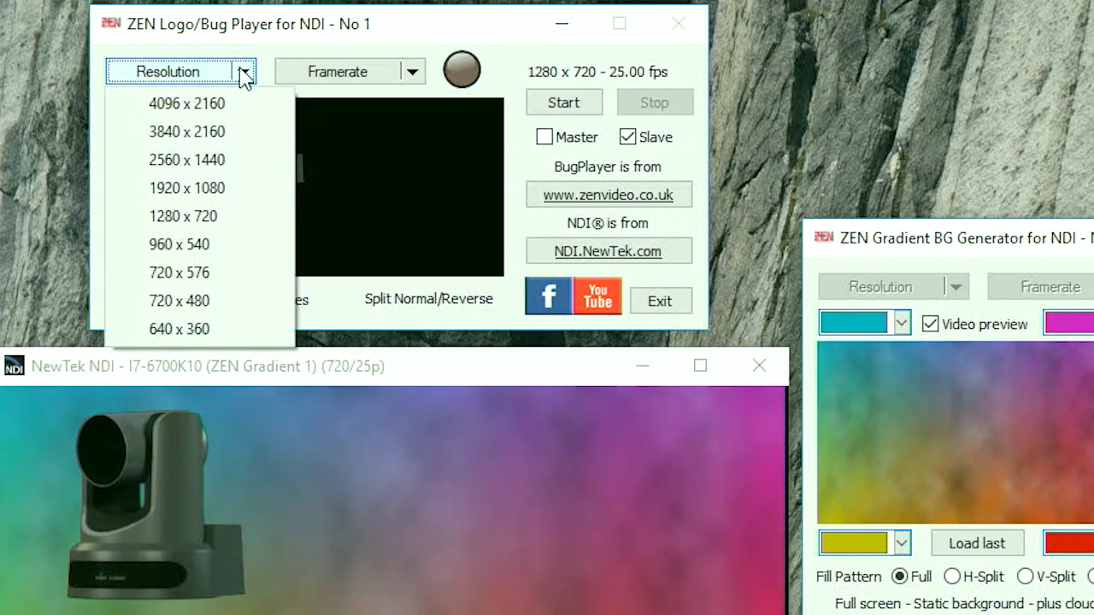
{"action": "left_click", "coordinate": [213, 189]}
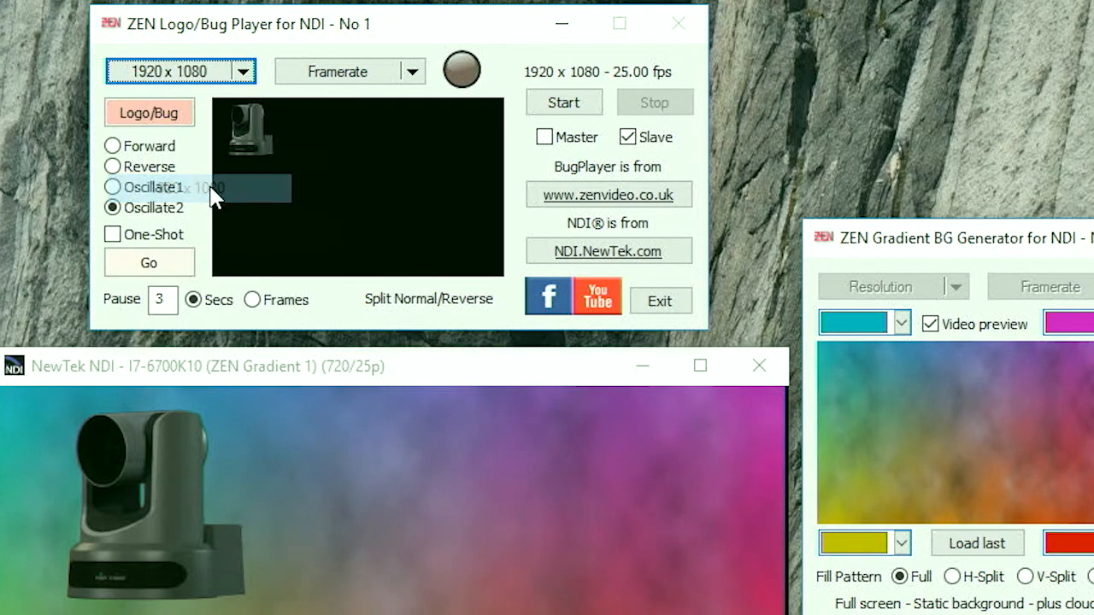
{"action": "left_click", "coordinate": [561, 108]}
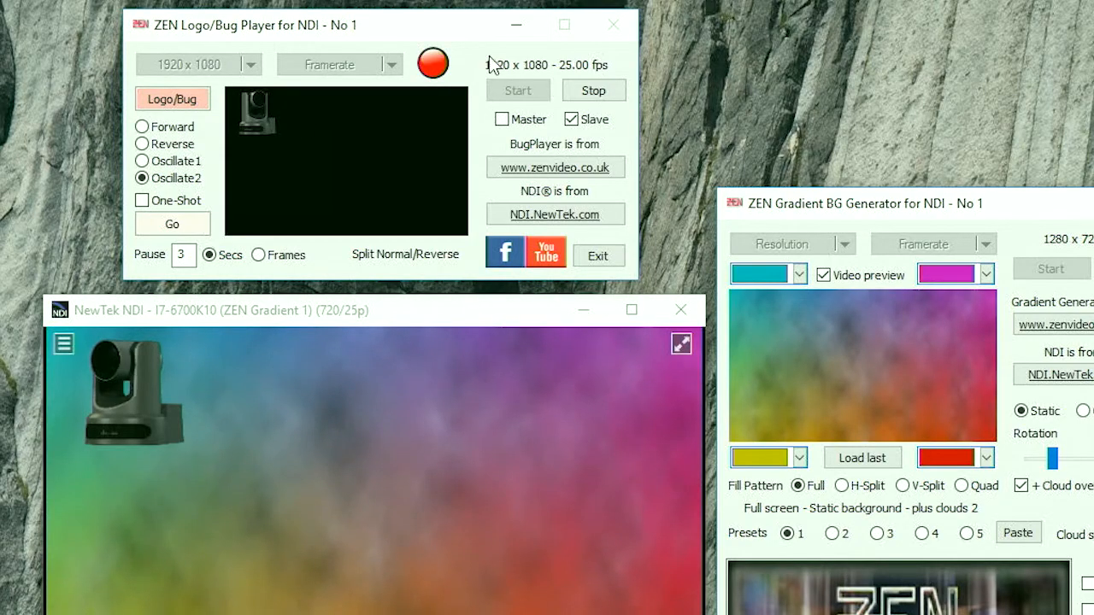
Step: Stop the Bug Player's NDI output, set its resolution to 960 x 540, and restart it
{"action": "left_click", "coordinate": [598, 91]}
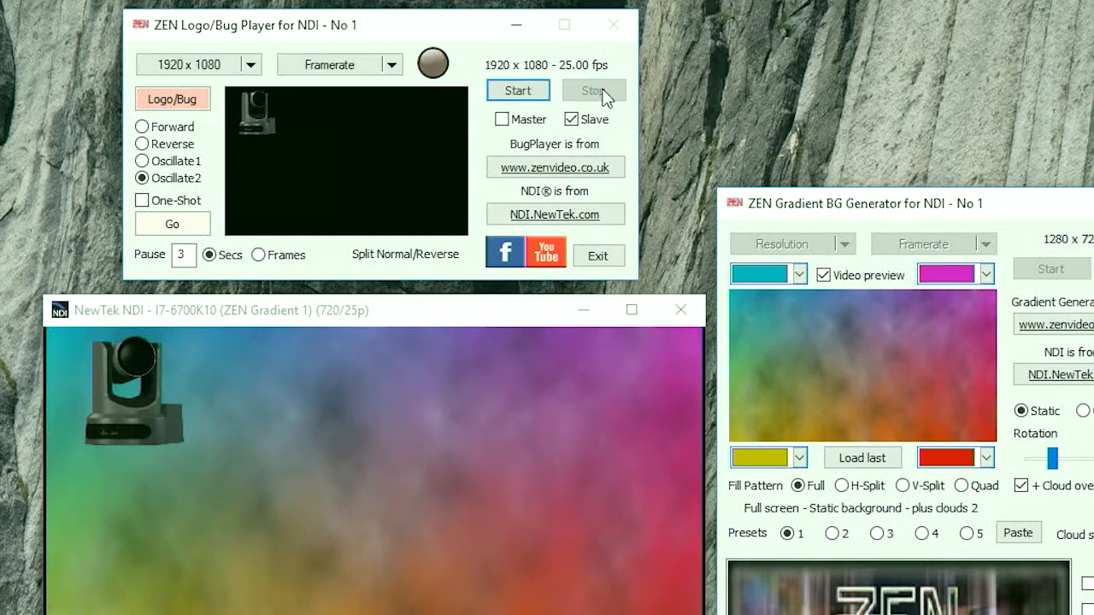
{"action": "left_click", "coordinate": [252, 67]}
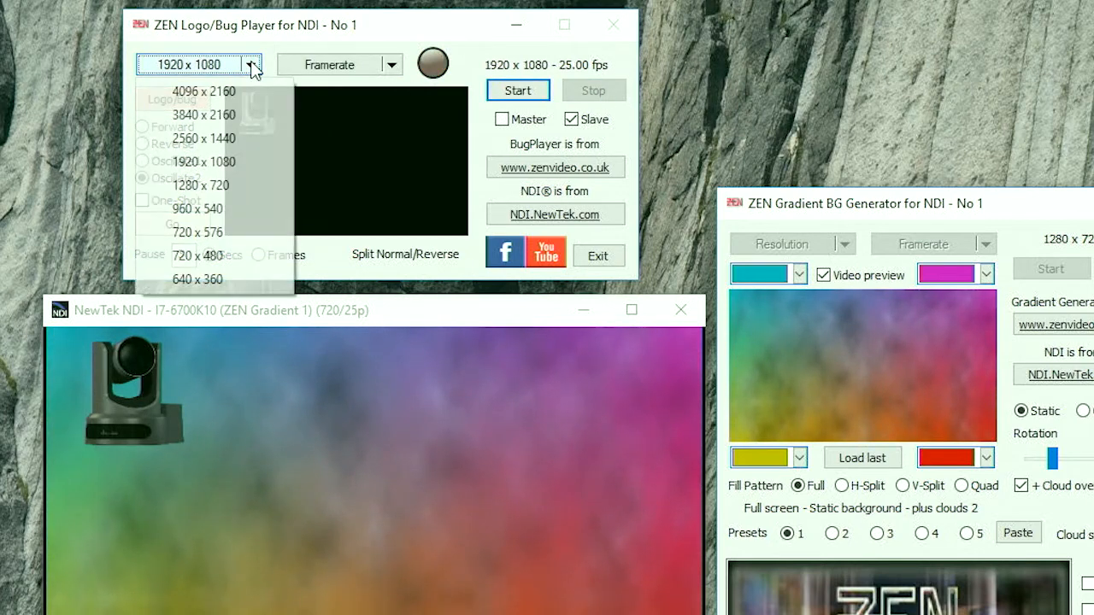
{"action": "left_click", "coordinate": [224, 211]}
{"action": "left_click", "coordinate": [516, 91]}
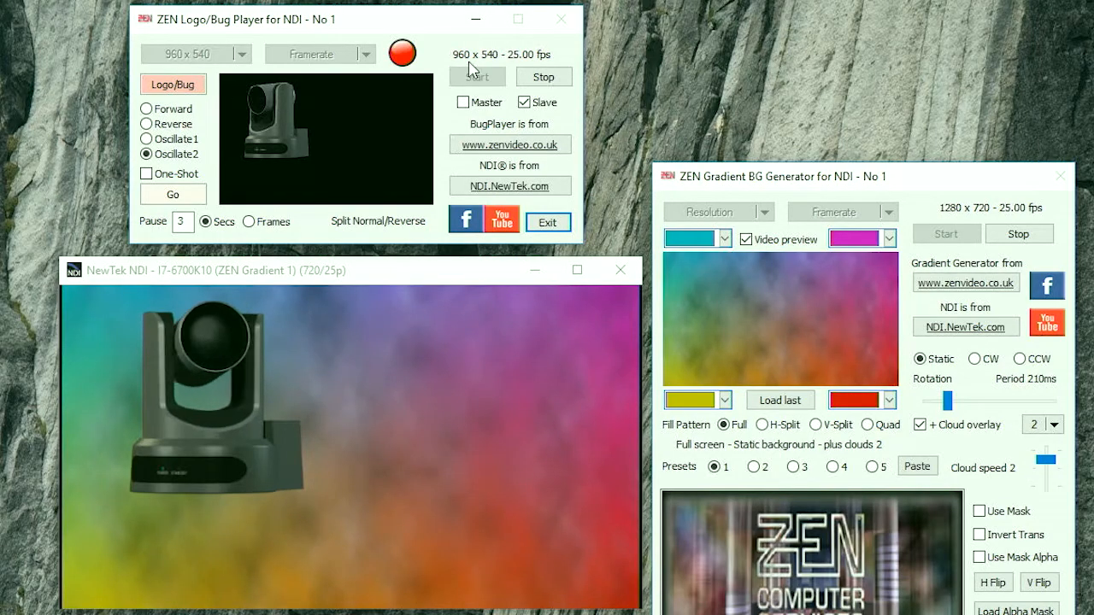
Step: Stop the Bug Player, try the 1280 x 720 resolution, and restart the output at 1920 x 1080
{"action": "left_click", "coordinate": [542, 77]}
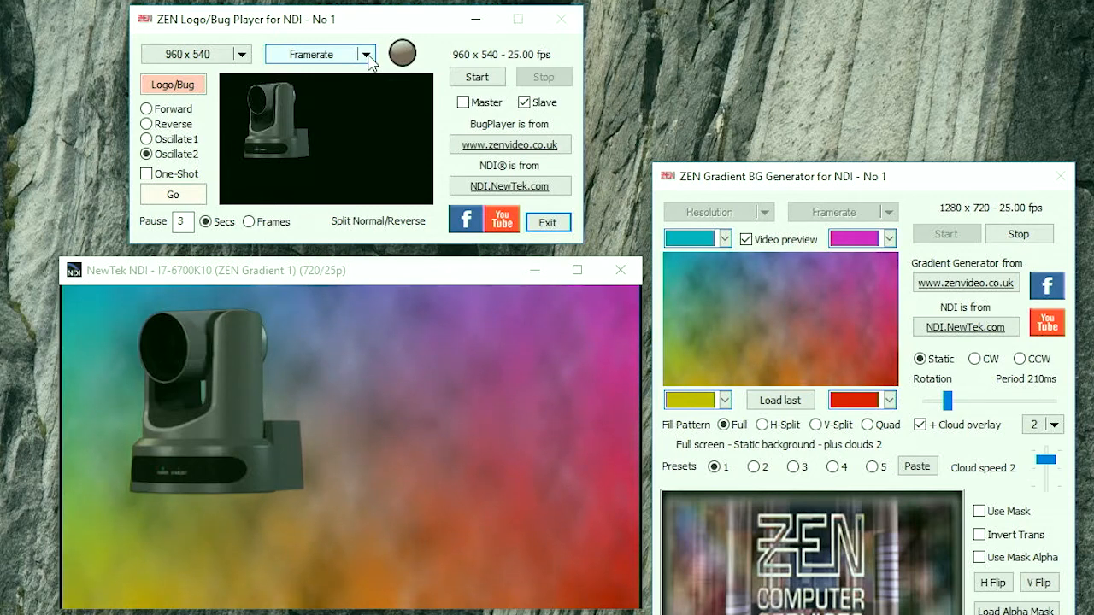
{"action": "left_click", "coordinate": [242, 54]}
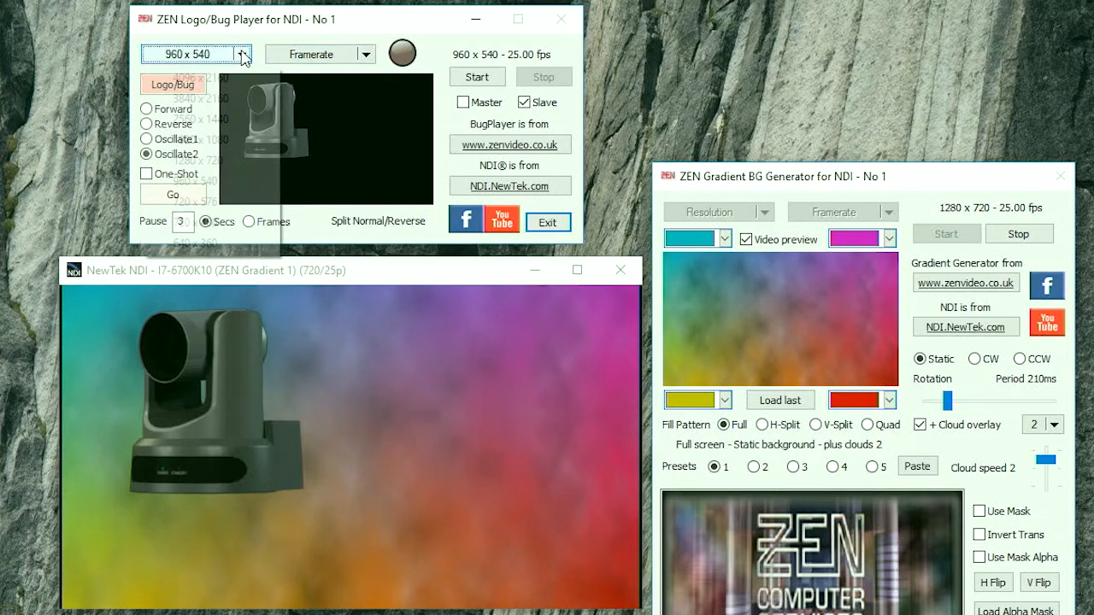
{"action": "left_click", "coordinate": [219, 169]}
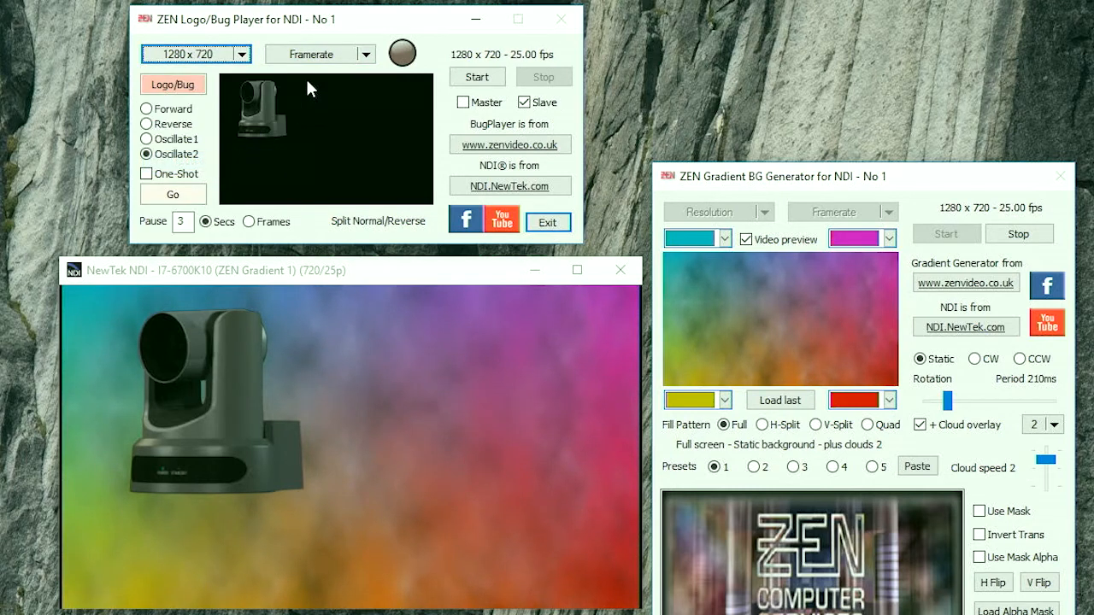
{"action": "left_click", "coordinate": [241, 55]}
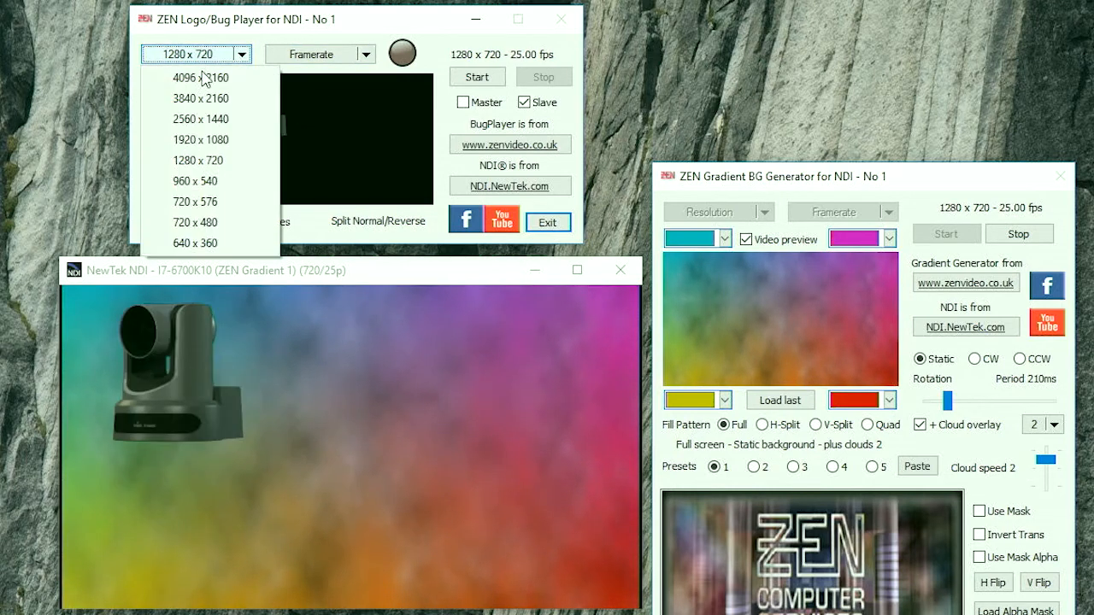
{"action": "left_click", "coordinate": [220, 142]}
{"action": "left_click", "coordinate": [489, 78]}
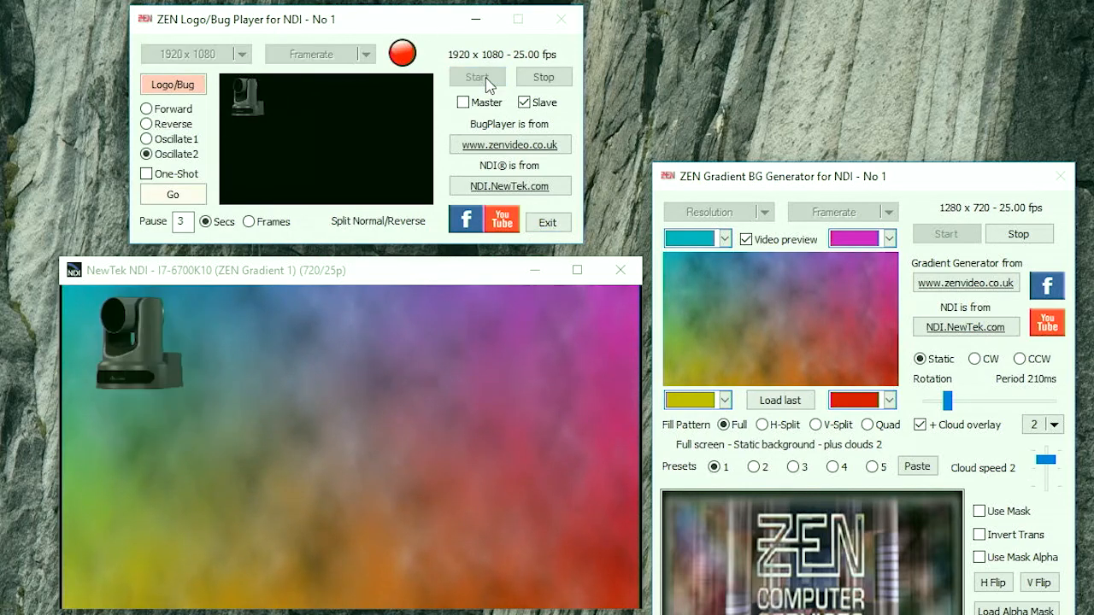
Step: Open the overlay setup, try the lower-left, lower-right, upper-right and upper-left positions, and move the dialog clear of the NDI preview
{"action": "left_click", "coordinate": [179, 85]}
{"action": "left_click_drag", "start_coordinate": [372, 248], "coordinate": [491, 247]}
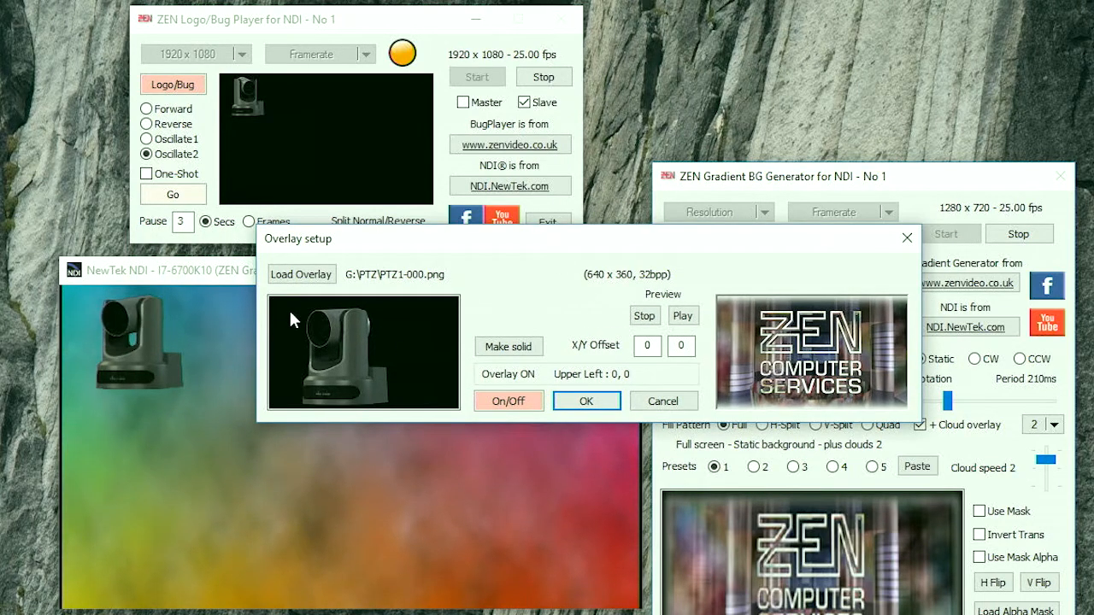
{"action": "left_click", "coordinate": [285, 386]}
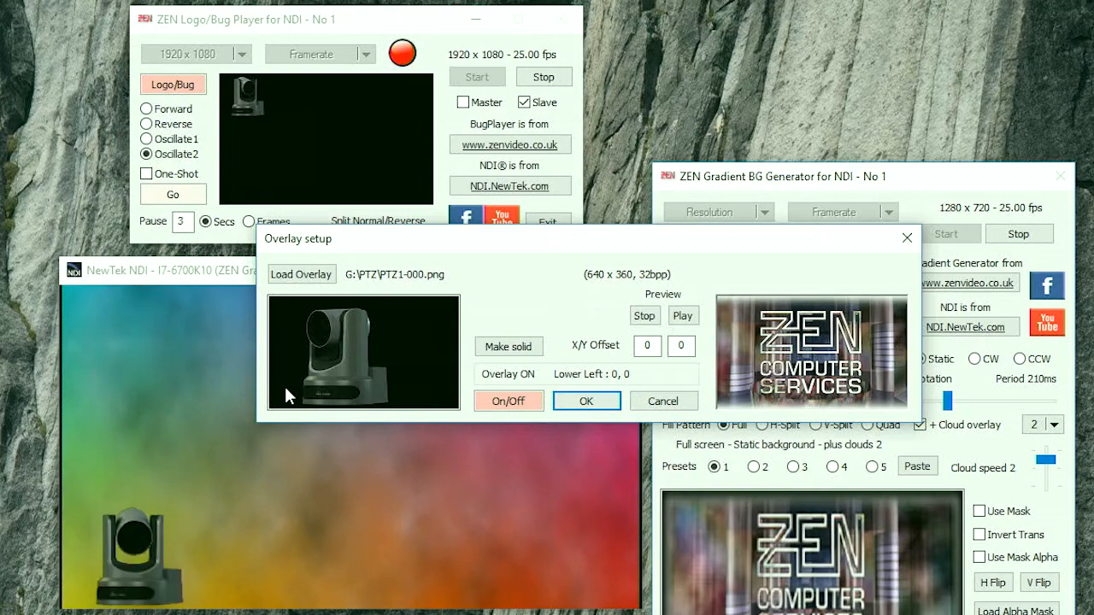
{"action": "left_click", "coordinate": [441, 400]}
{"action": "left_click", "coordinate": [441, 310]}
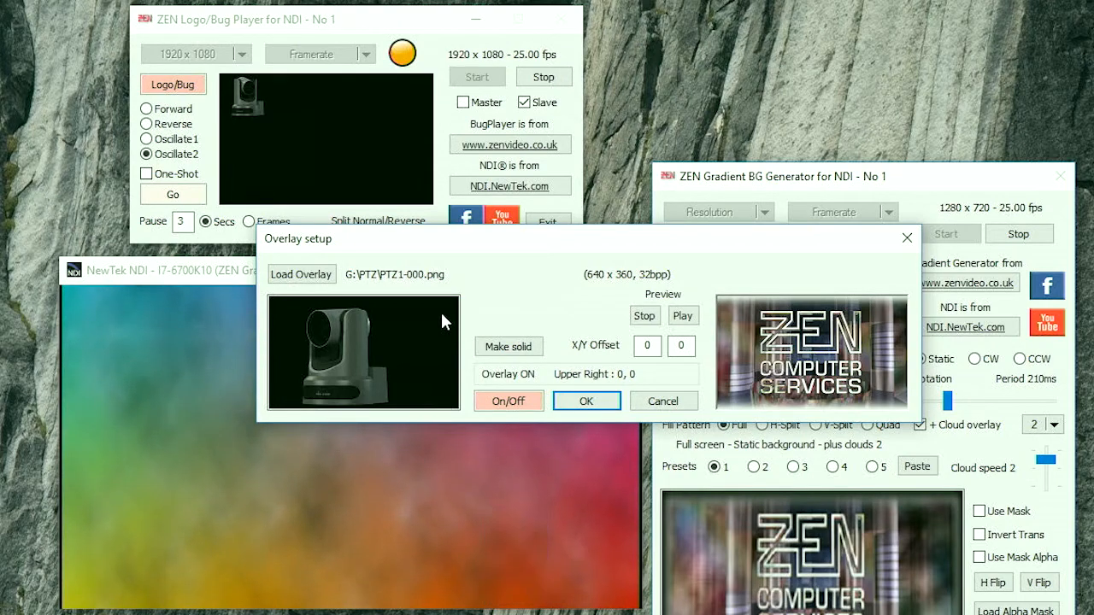
{"action": "left_click_drag", "start_coordinate": [556, 240], "coordinate": [541, 45]}
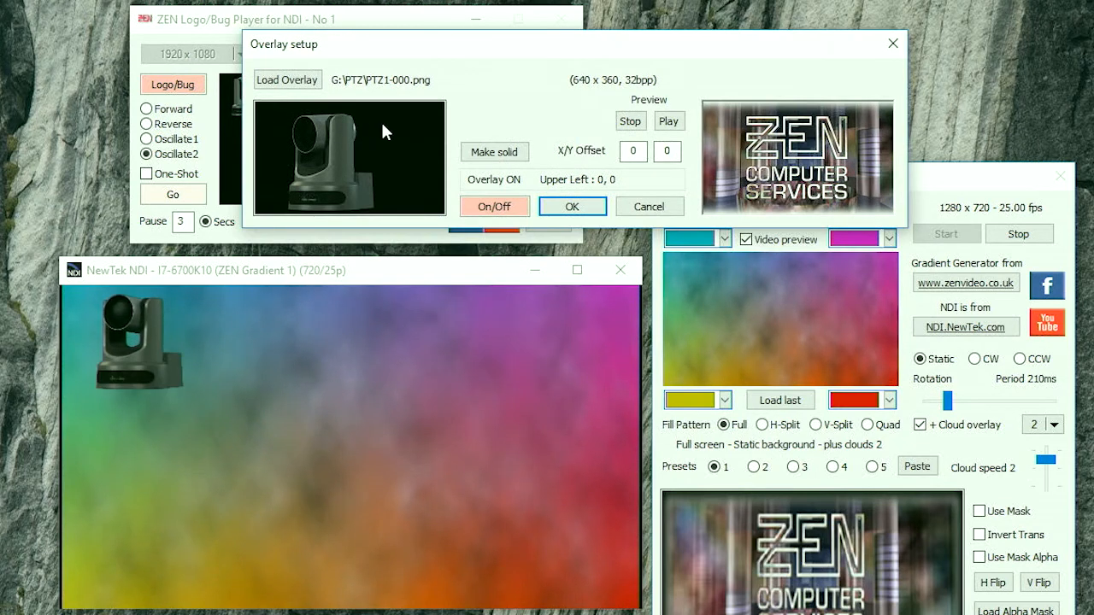
Step: Cycle the overlay through the upper-right, lower-right, lower-left and upper-left corners, ending in the lower-left corner
{"action": "left_click", "coordinate": [422, 122]}
{"action": "left_click", "coordinate": [429, 210]}
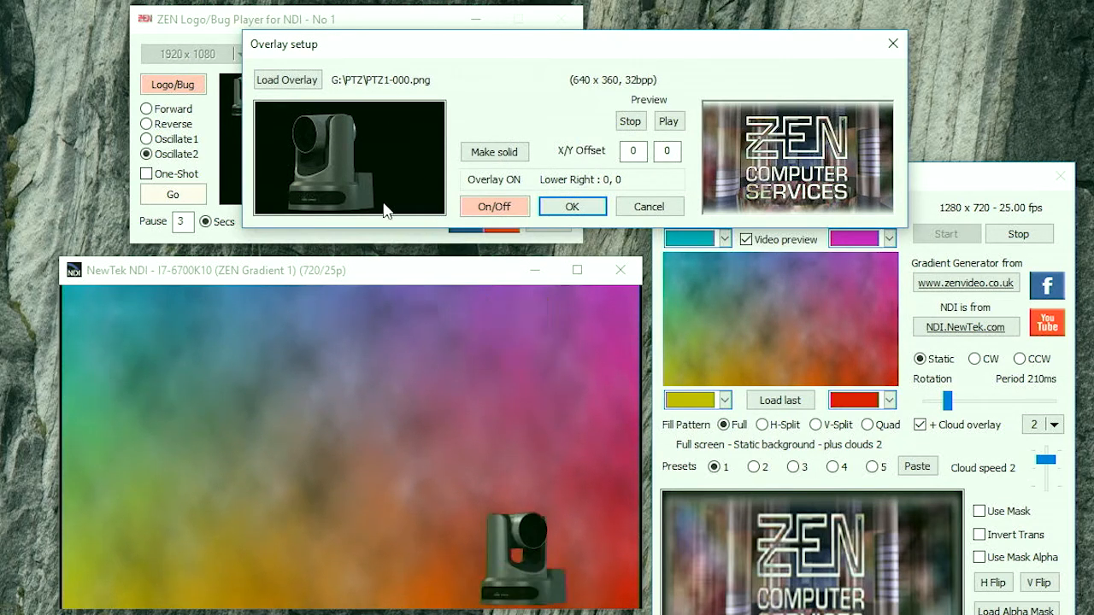
{"action": "left_click", "coordinate": [295, 211]}
{"action": "left_click", "coordinate": [280, 120]}
{"action": "left_click", "coordinate": [276, 205]}
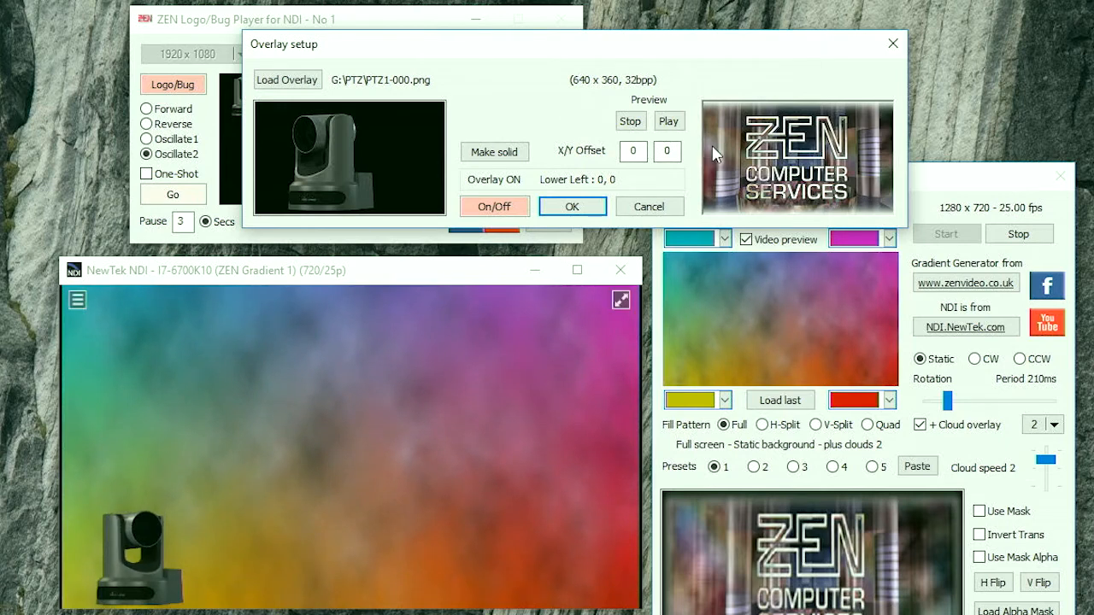
Step: Set the overlay's Y offset to 30 and then to 50, and anchor the overlay in the lower-right corner
{"action": "left_click", "coordinate": [668, 150]}
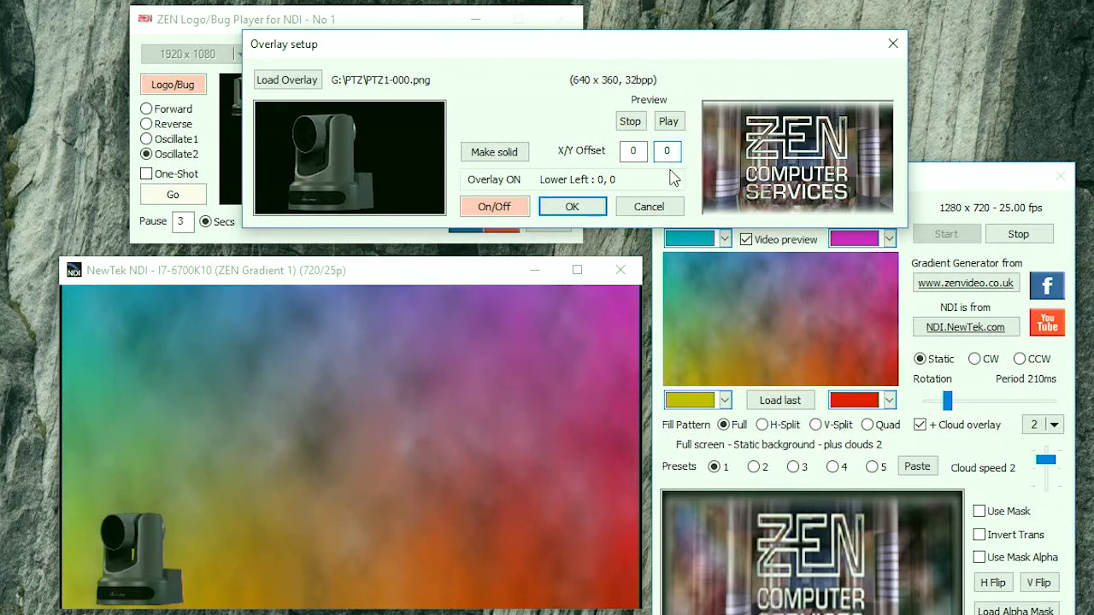
{"action": "key", "text": "Tab"}
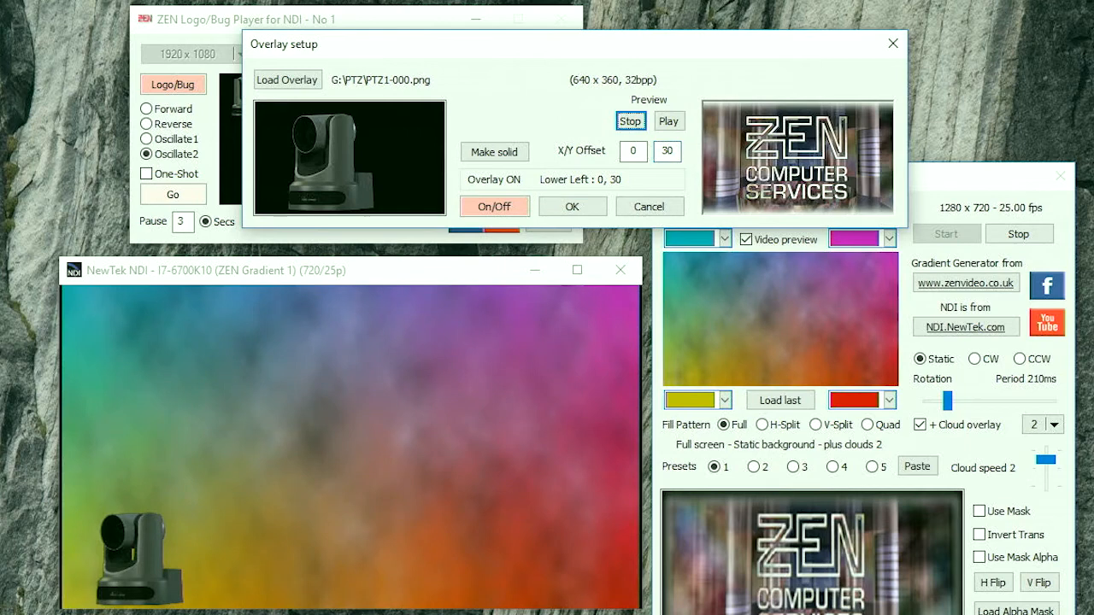
{"action": "left_click", "coordinate": [661, 151]}
{"action": "key", "text": "Delete"}
{"action": "type", "text": "5"}
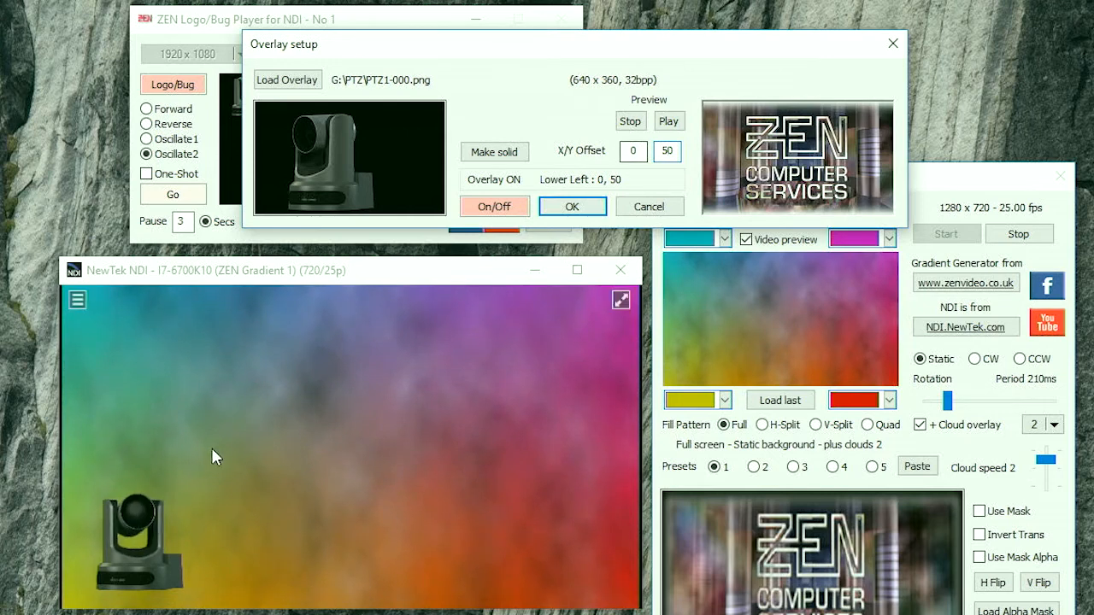
{"action": "left_click", "coordinate": [430, 205]}
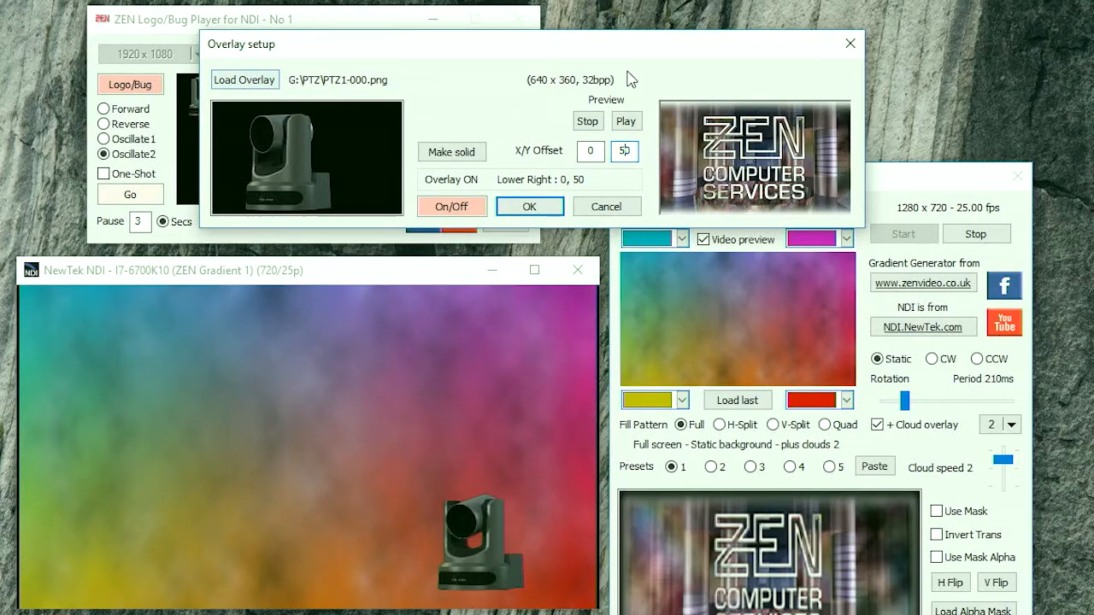
Step: Load PTZ2-000.png as the overlay and accept loading the rest of its image sequence
{"action": "left_click", "coordinate": [245, 81]}
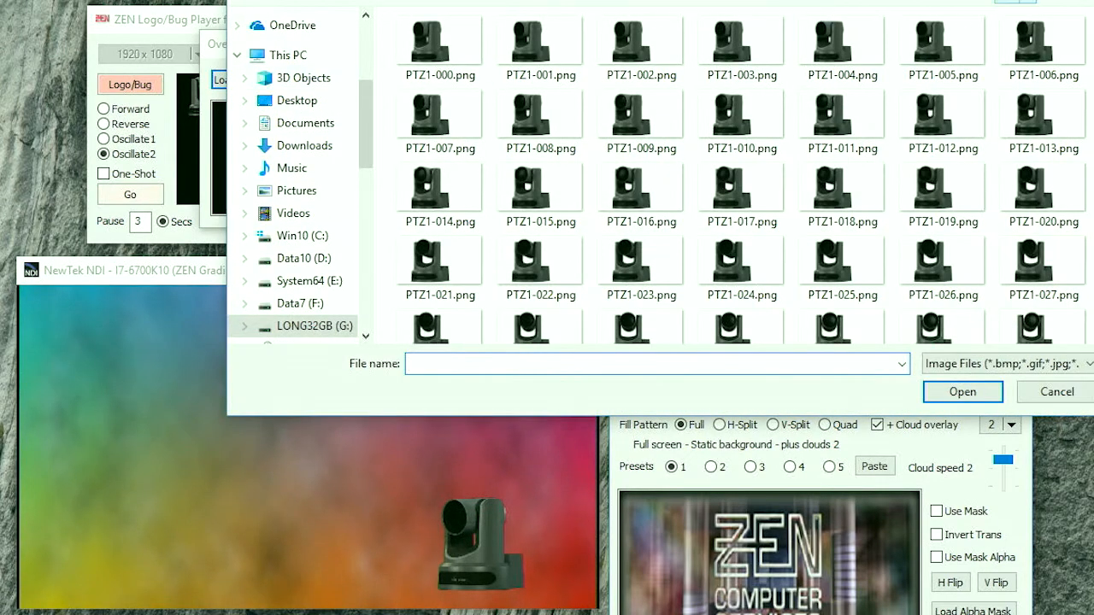
{"action": "scroll", "coordinate": [944, 34], "scroll_direction": "down", "scroll_amount": 15}
{"action": "scroll", "coordinate": [944, 34], "scroll_direction": "up", "scroll_amount": 2}
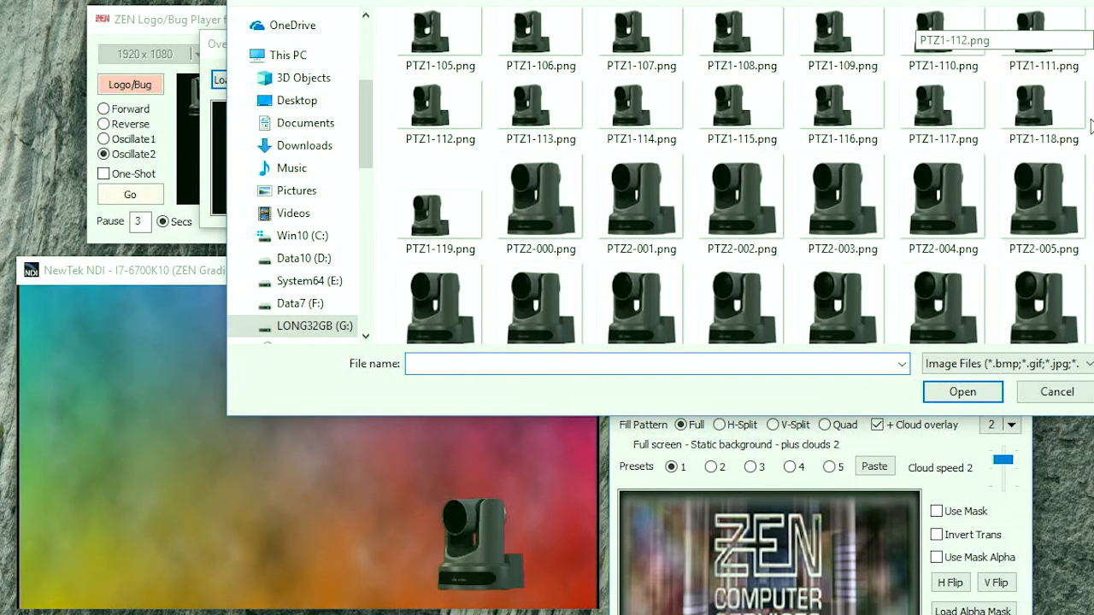
{"action": "left_click", "coordinate": [540, 203]}
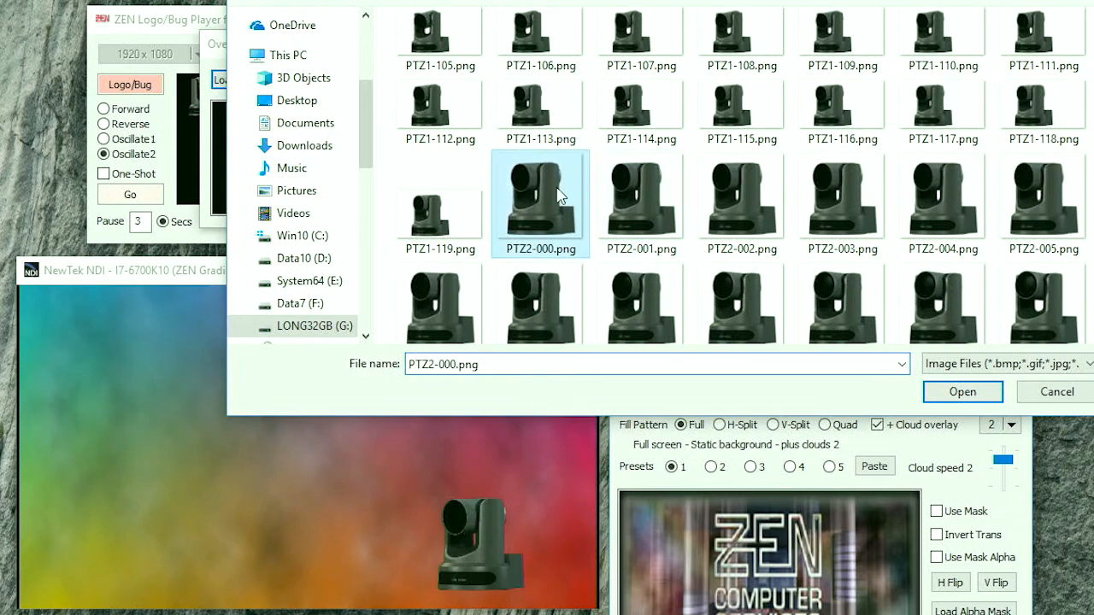
{"action": "left_click", "coordinate": [963, 392]}
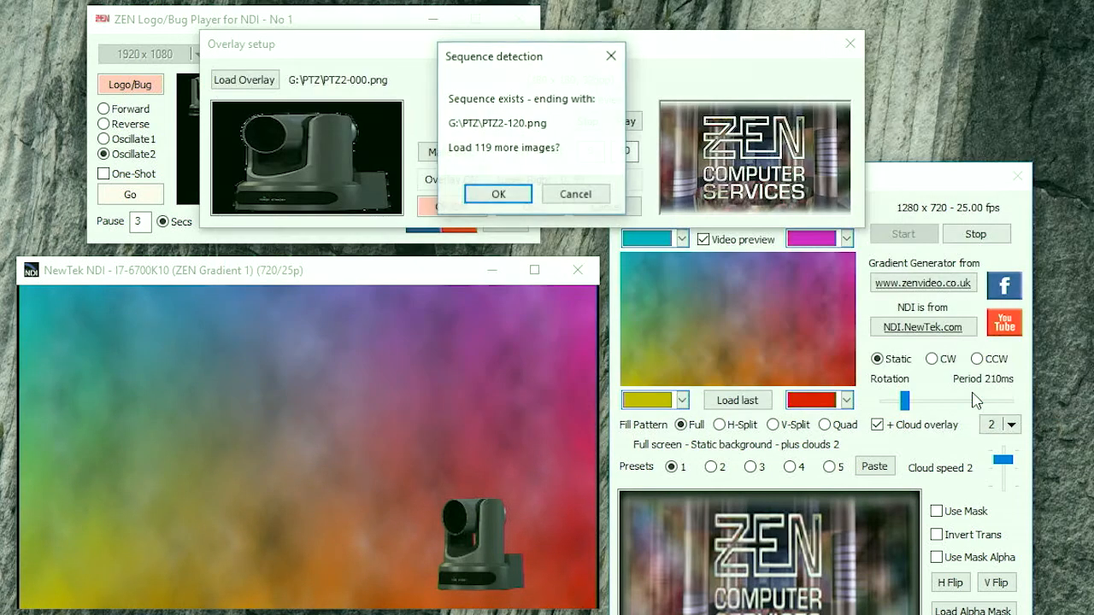
{"action": "left_click", "coordinate": [498, 191]}
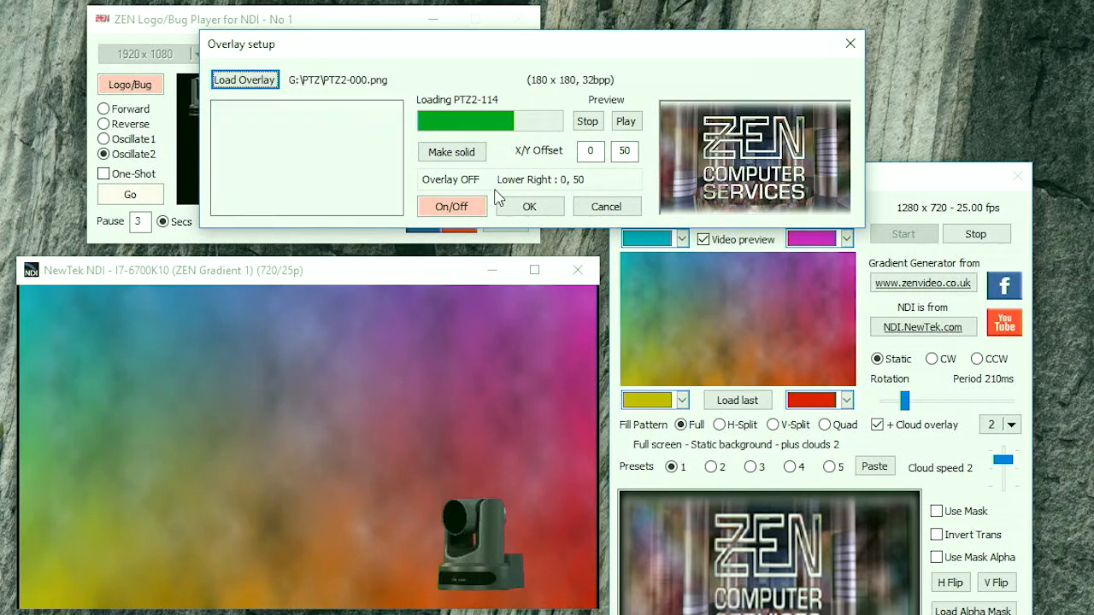
{"action": "left_click", "coordinate": [561, 183]}
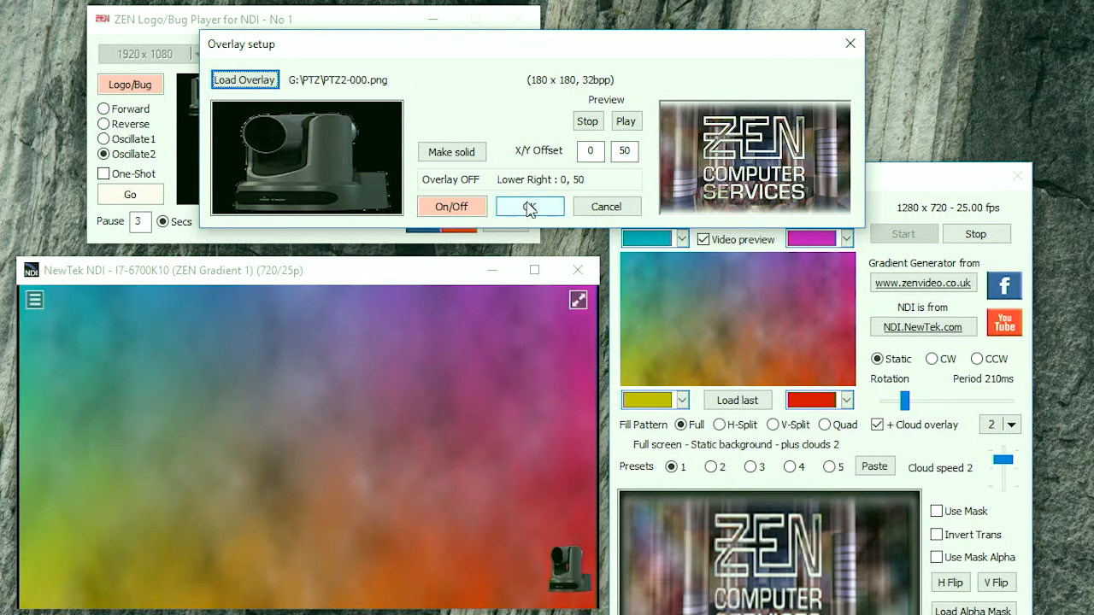
Step: Set the overlay's X offset to 30 and accept the overlay setup
{"action": "left_click", "coordinate": [589, 150]}
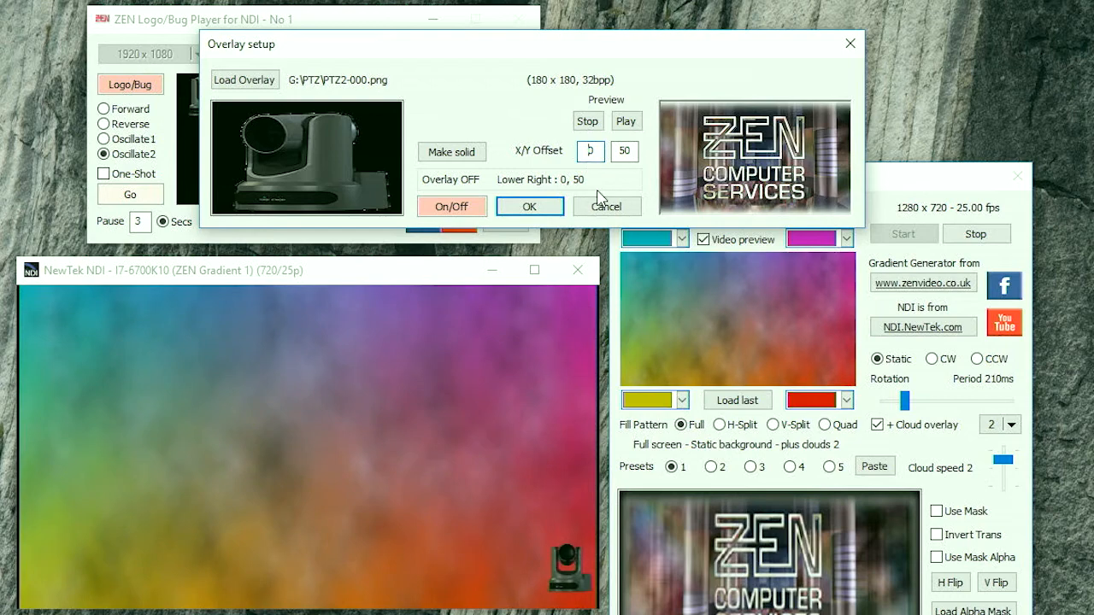
{"action": "type", "text": "3"}
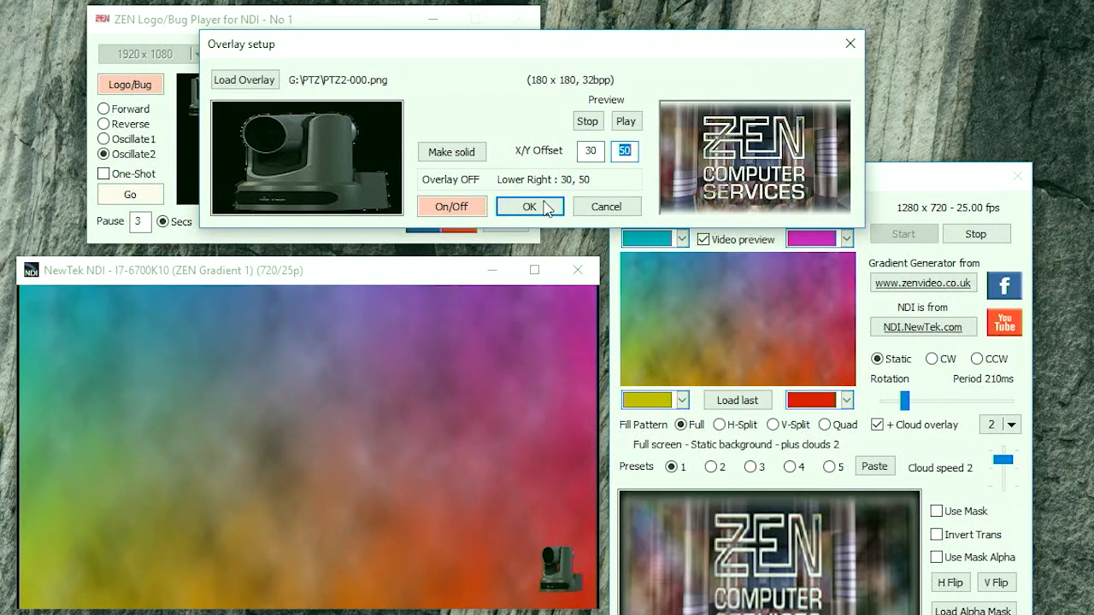
{"action": "left_click", "coordinate": [530, 207]}
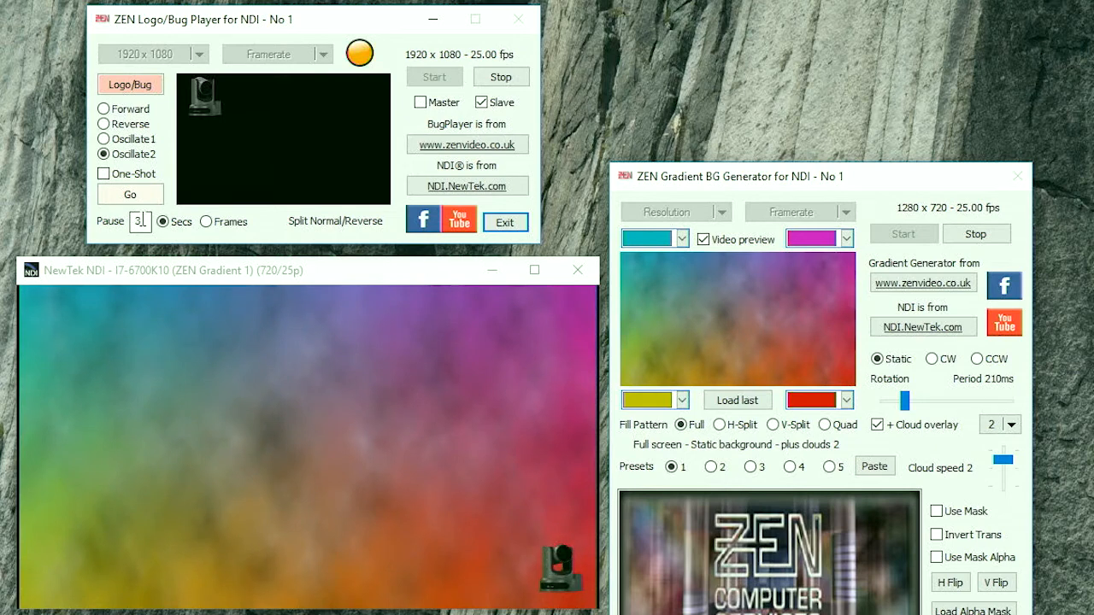
Step: Set the playback pause to 0 seconds
{"action": "type", "text": "0"}
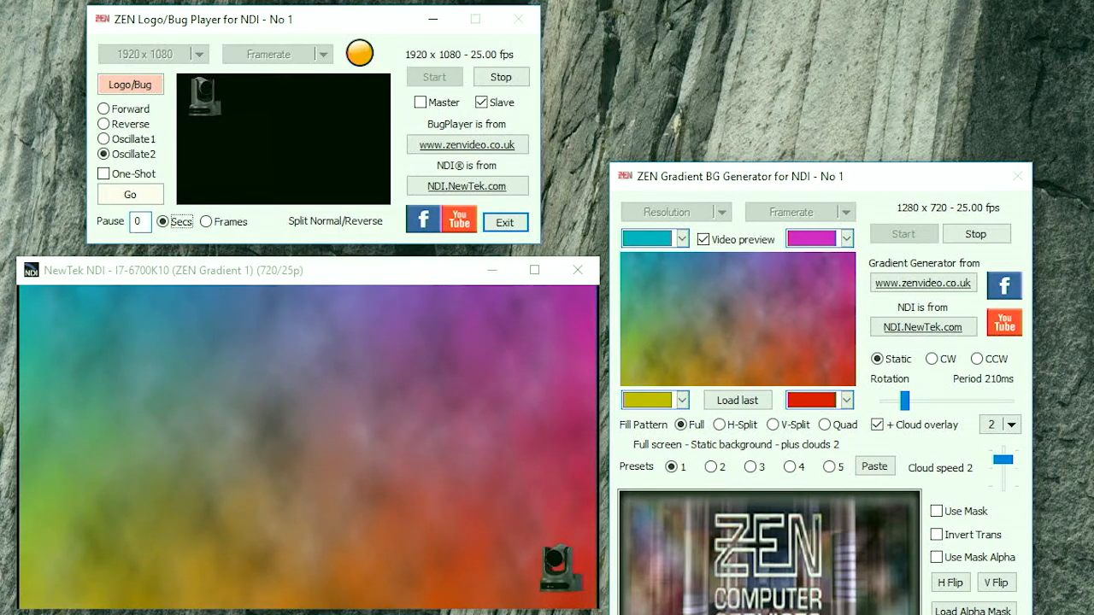